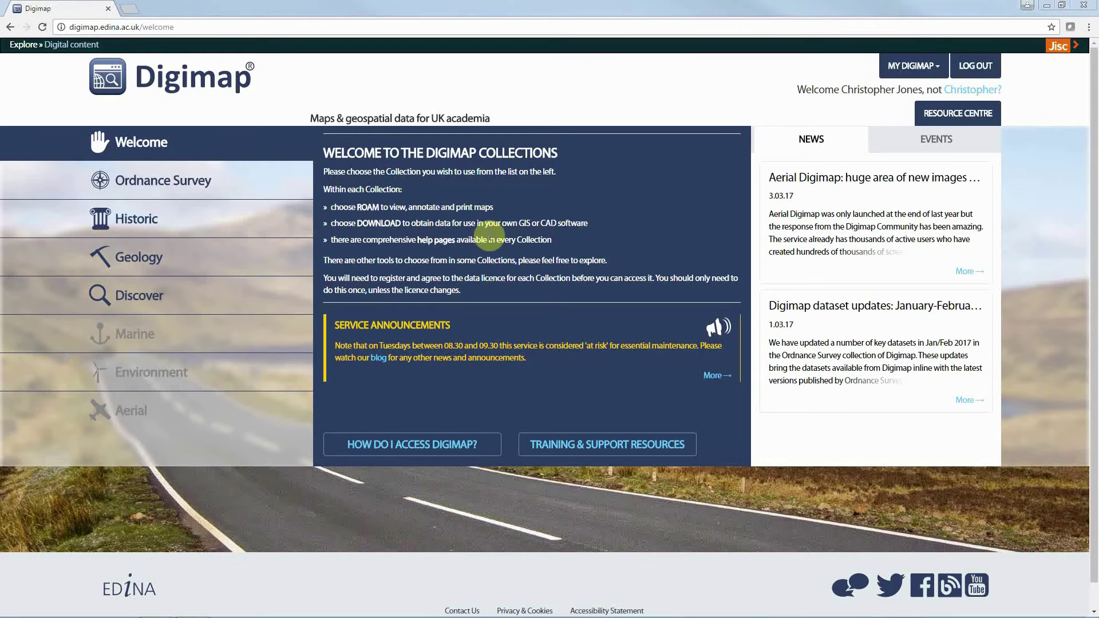
- Open the Ordnance Survey collection's Data Download and expand the OS MasterMap product list
left_click(246, 192)
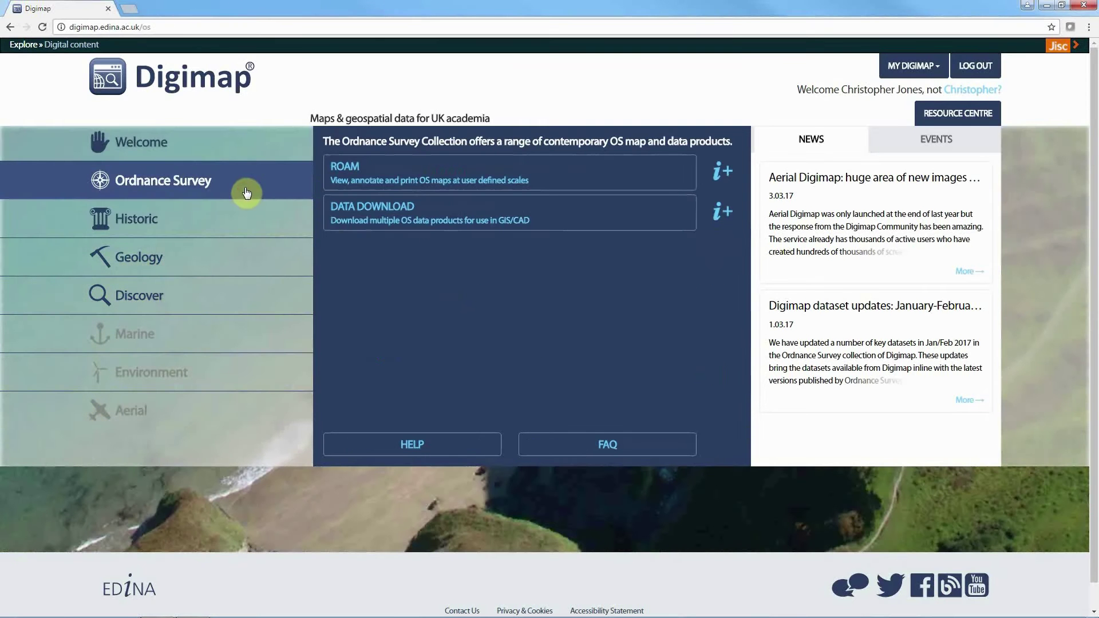
left_click(369, 214)
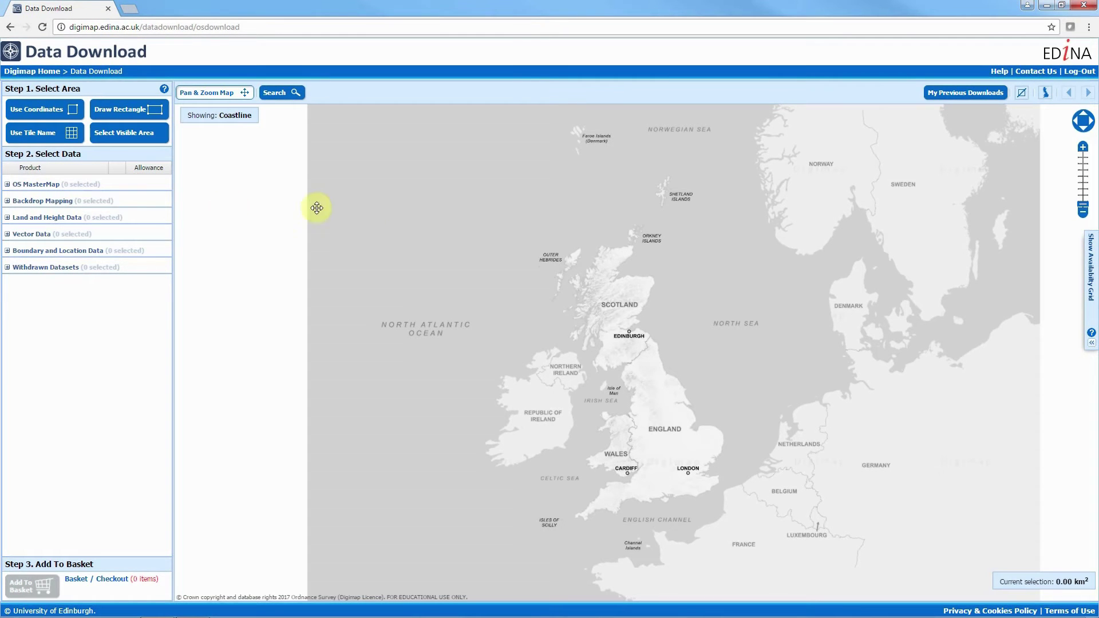
left_click(8, 184)
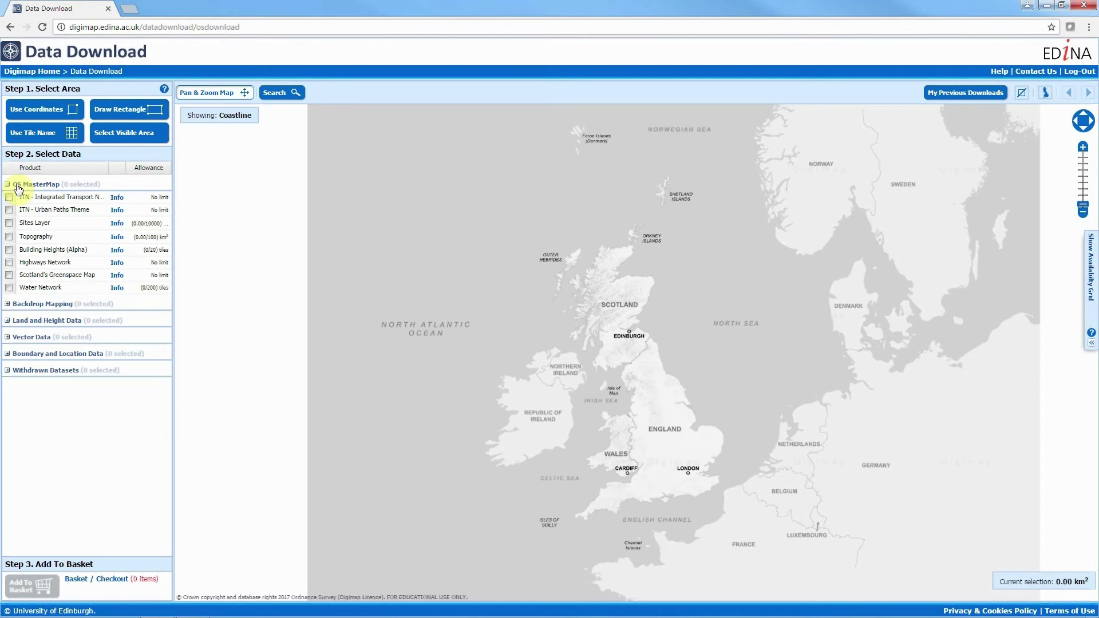
- Review the product information for the OS MasterMap Topography layer and close it
left_click(115, 238)
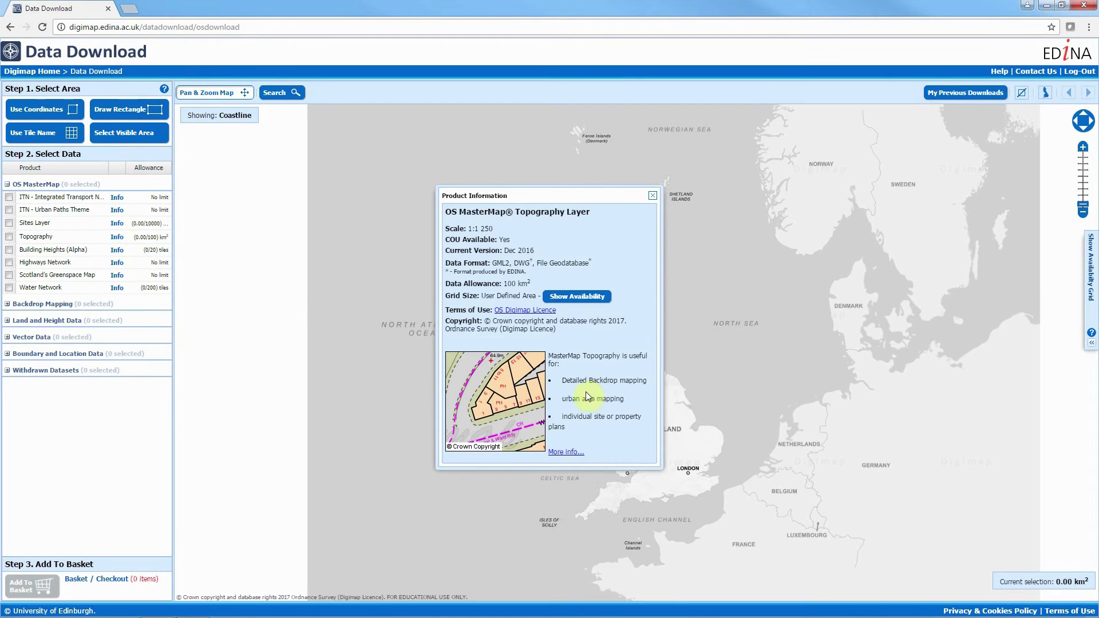
left_click(651, 195)
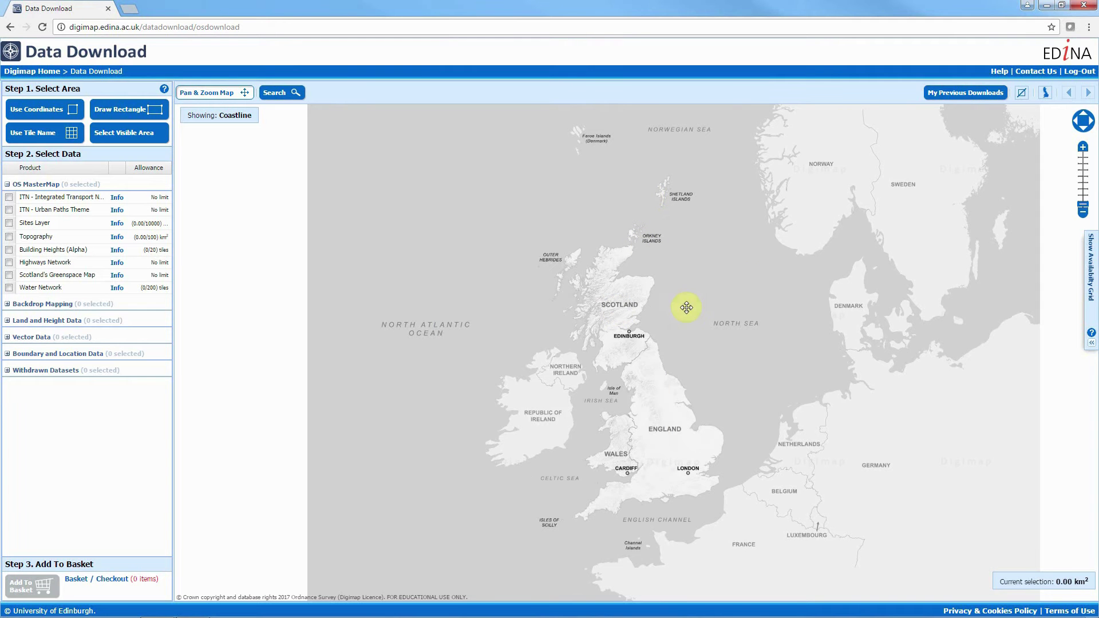
- Overlay the MasterMap availability for Topography, Highways, ITN and Urban Paths on the map, and collapse the availability options
left_click(1091, 278)
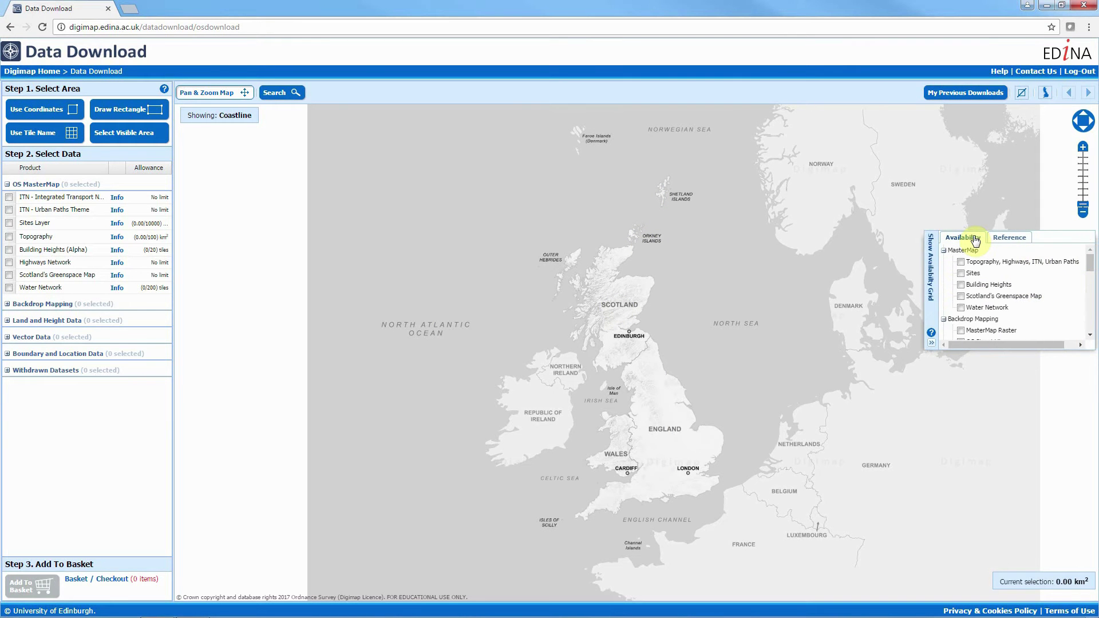
left_click(973, 237)
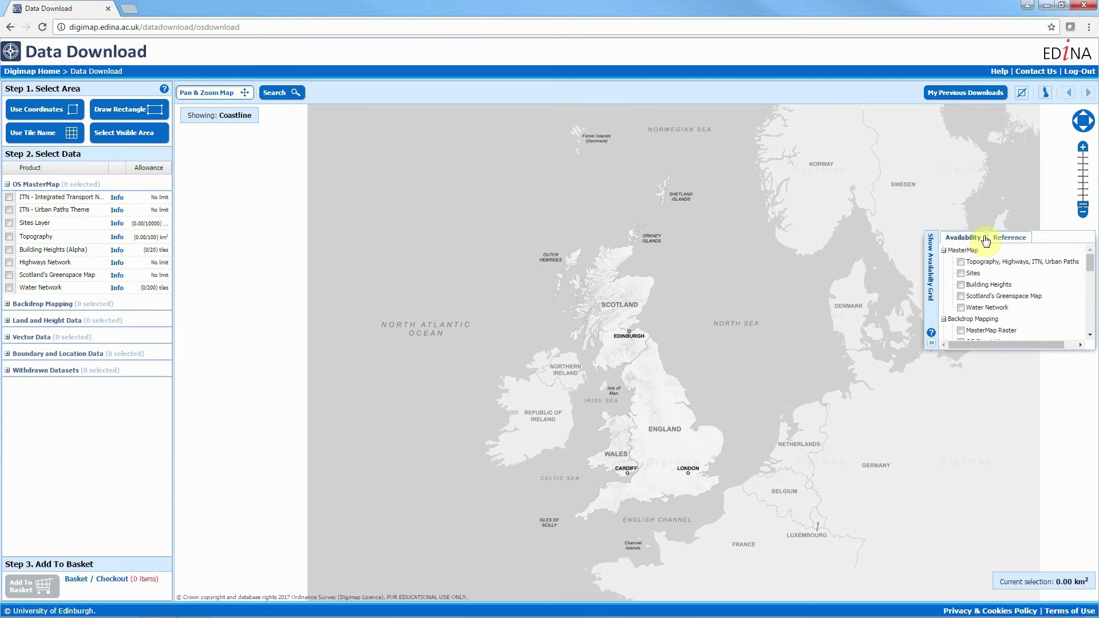
left_click(962, 263)
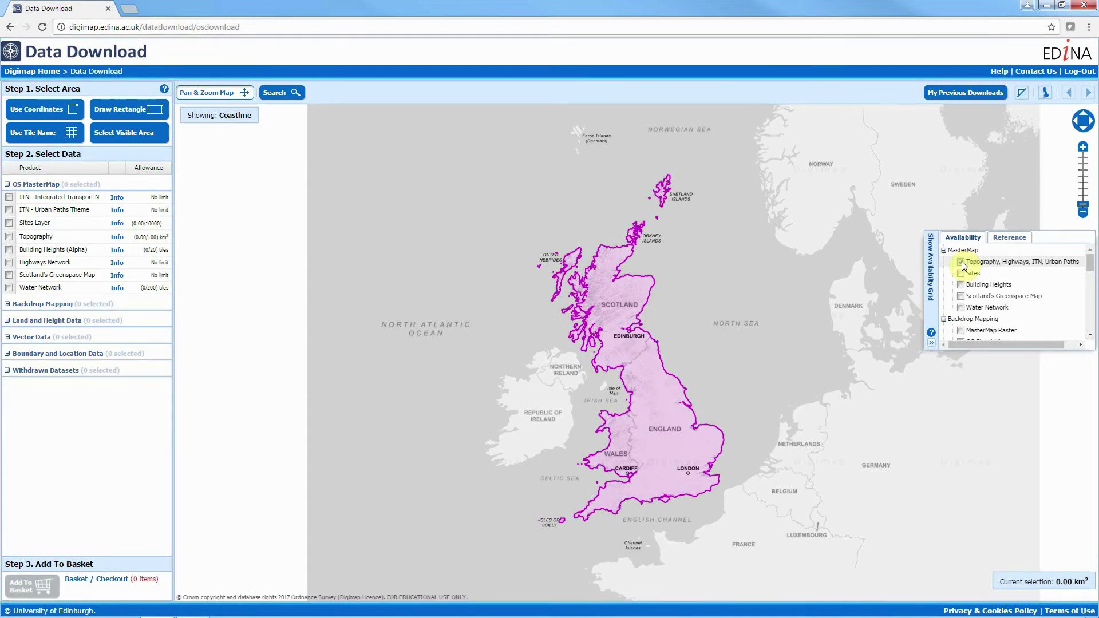
left_click(962, 263)
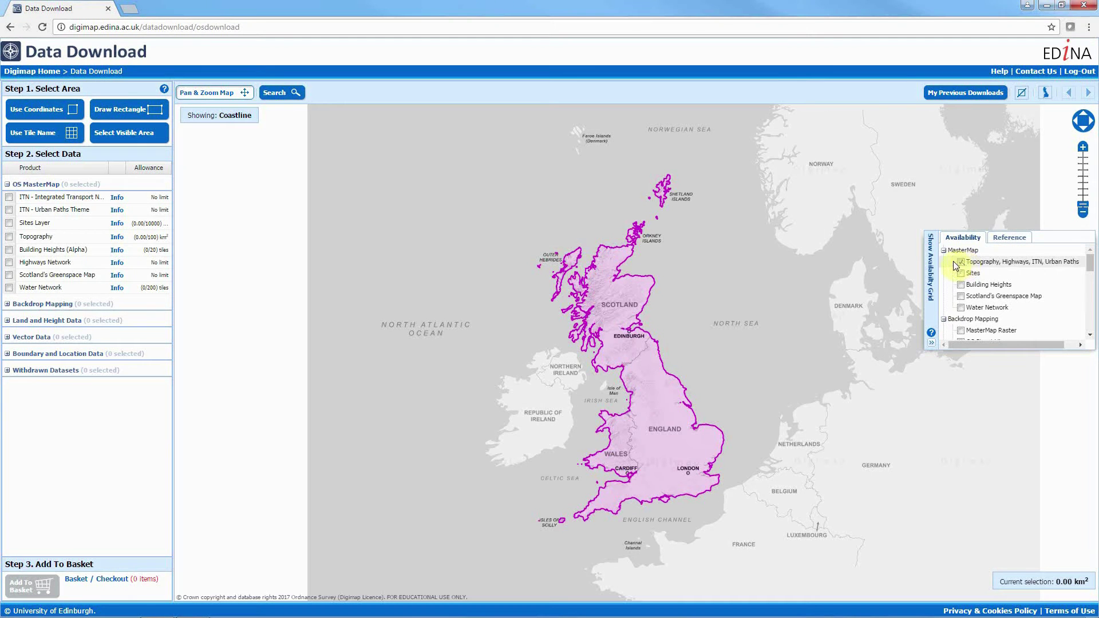
left_click(931, 265)
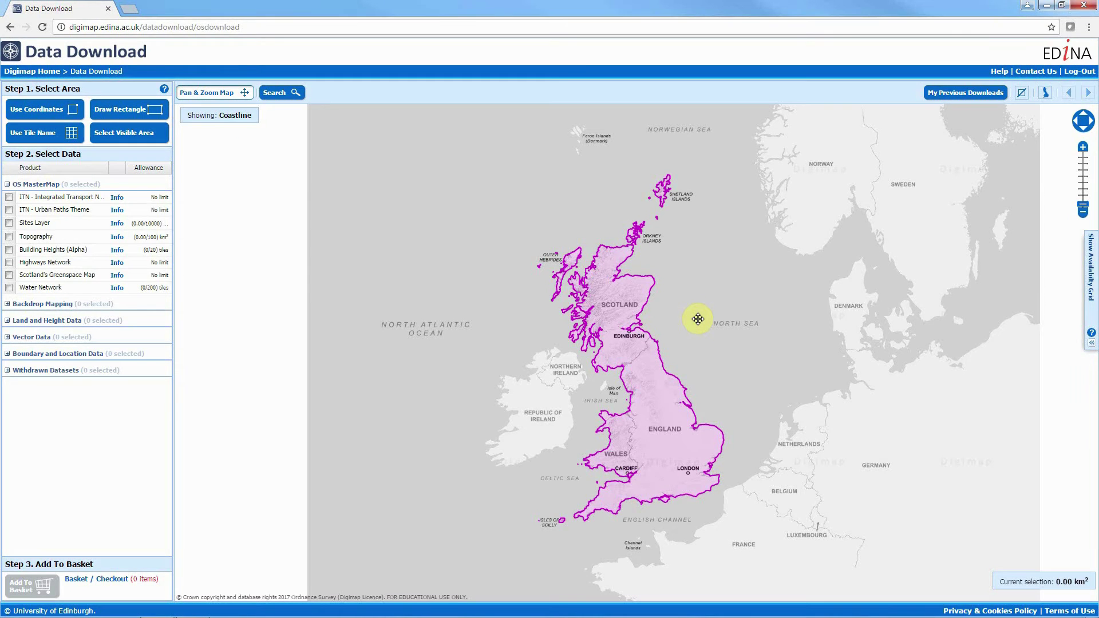
- Display the 5 km OS reference grid on the map with its tile names readable
left_click(1091, 287)
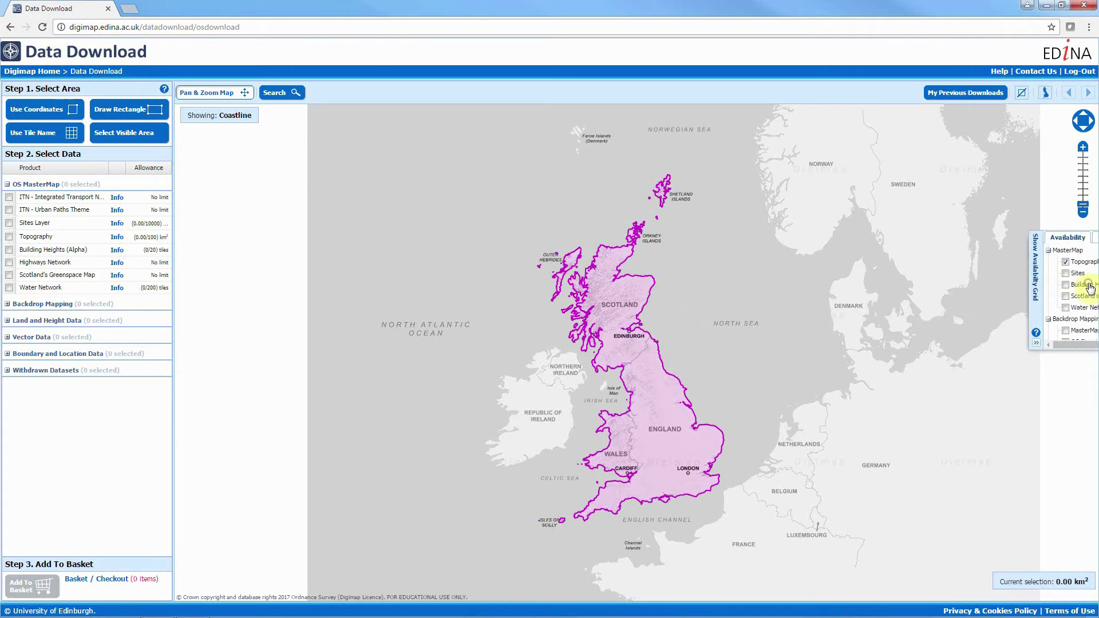
left_click(1011, 238)
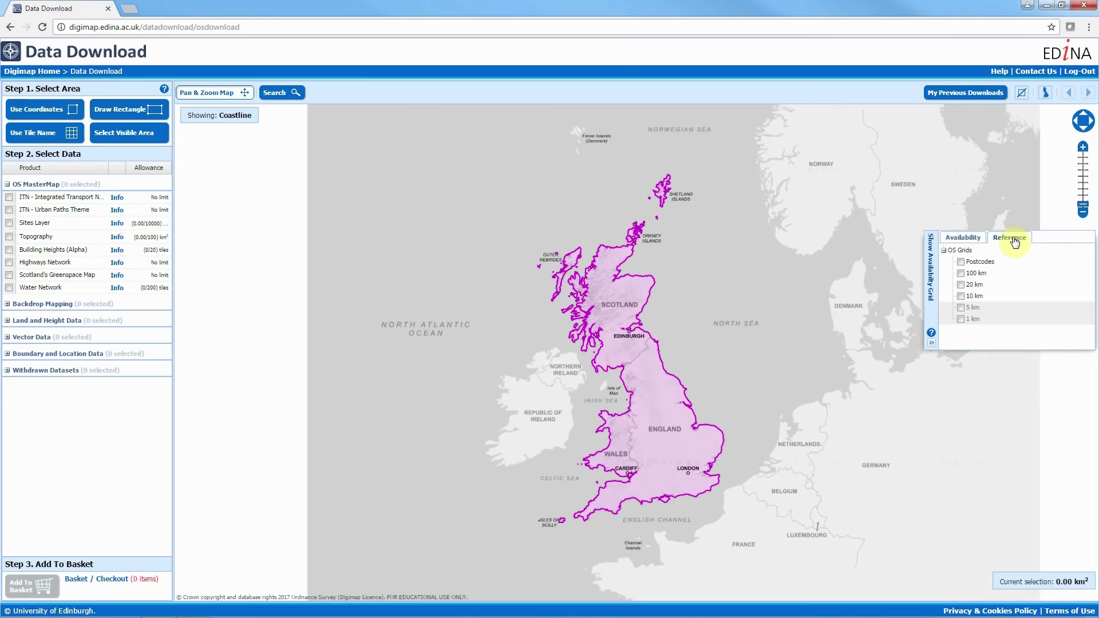
scroll(692, 483, "up", 6)
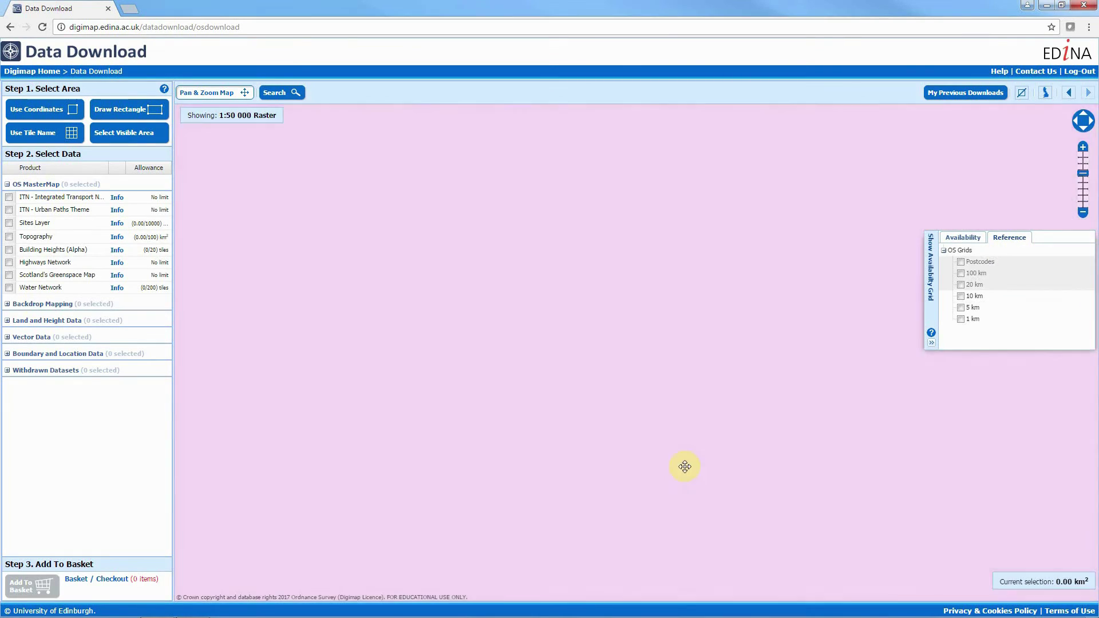
scroll(667, 433, "up", 1)
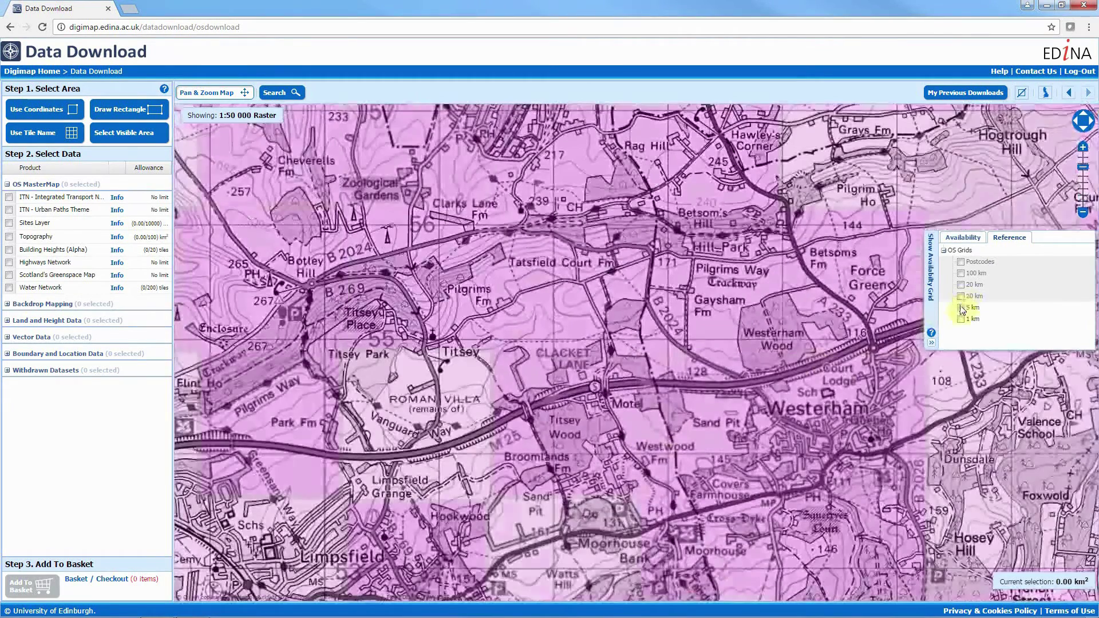
left_click(960, 309)
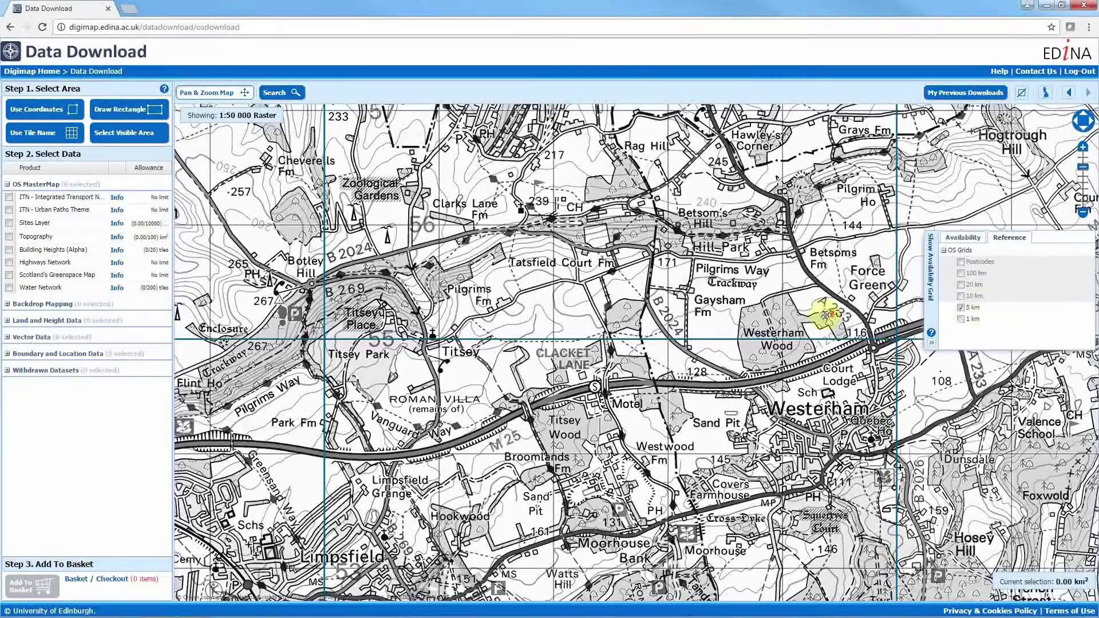
scroll(825, 314, "down", 1)
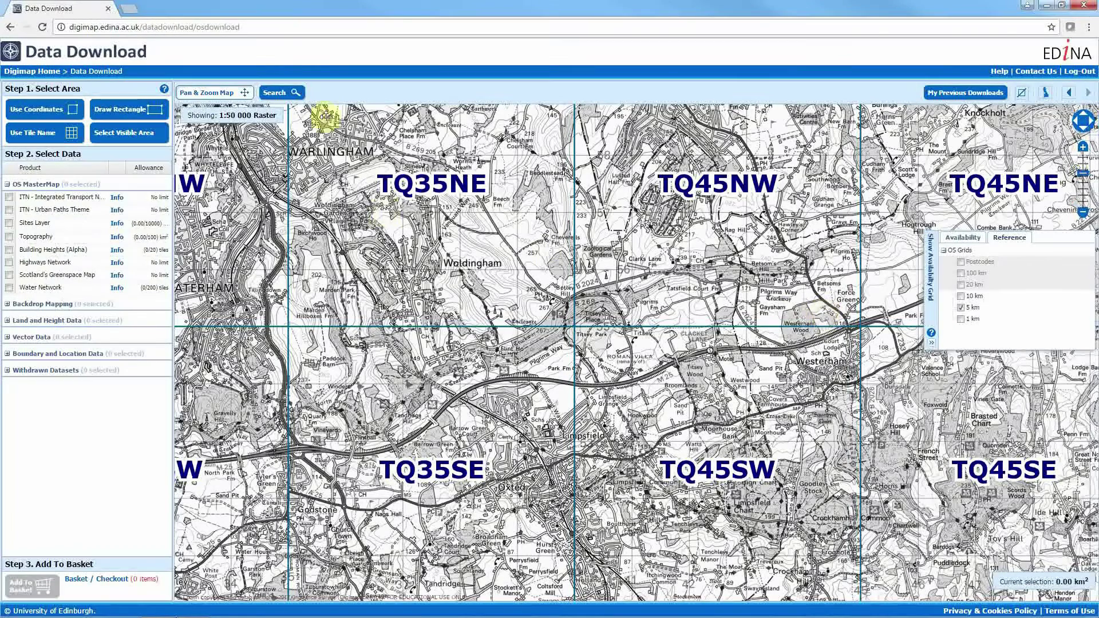
- Search for the place "canterbury" and centre the map on Canterbury (Kent)
left_click(280, 92)
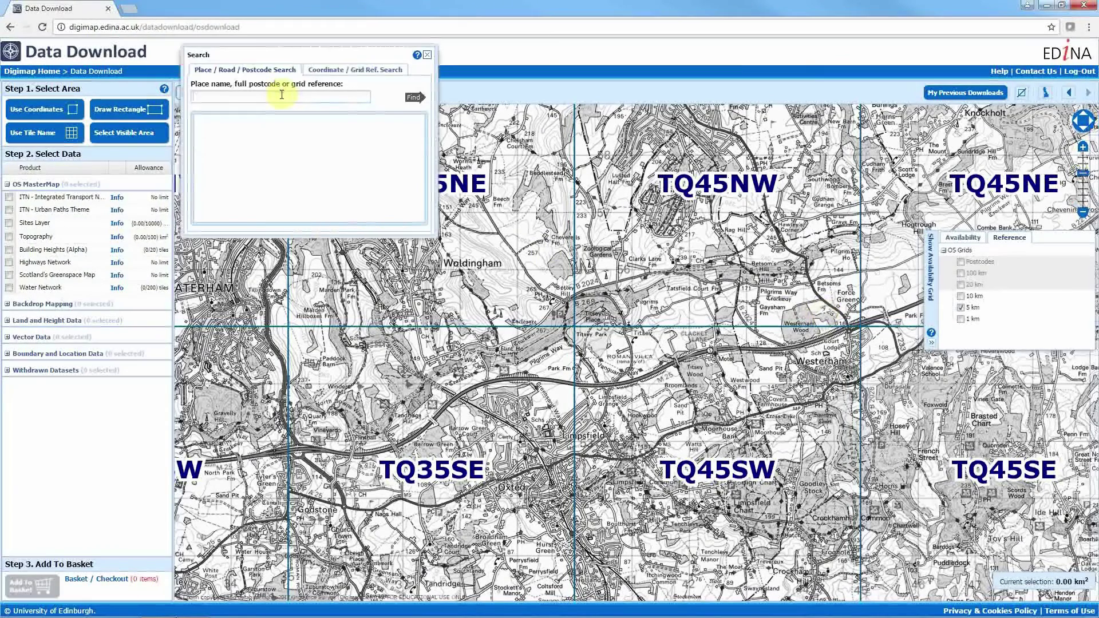
type("canterbury")
key("Return")
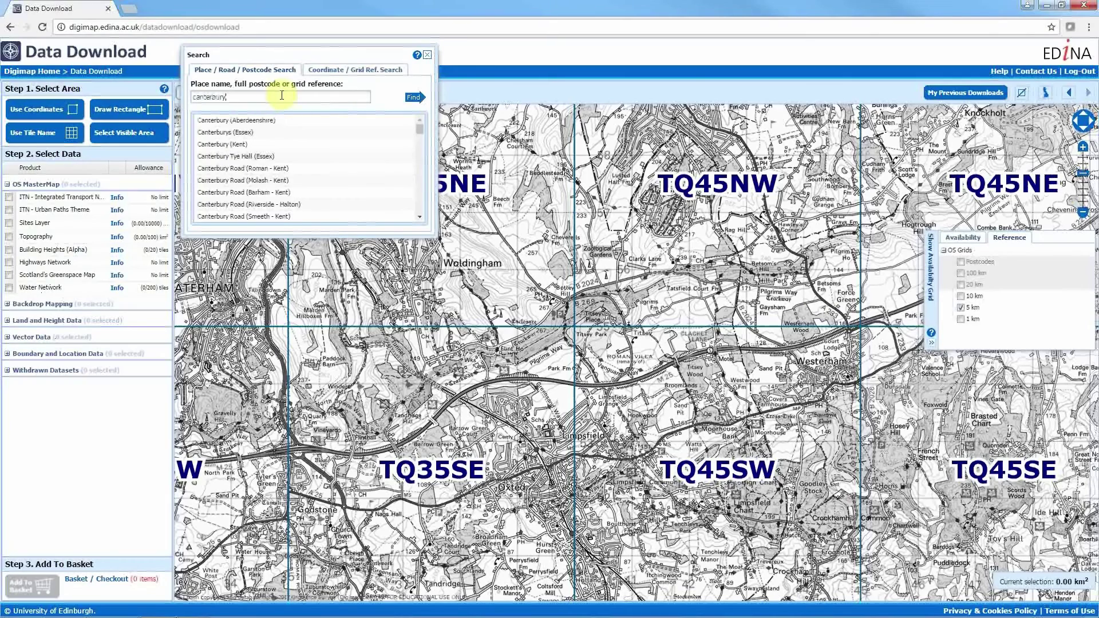
left_click(256, 144)
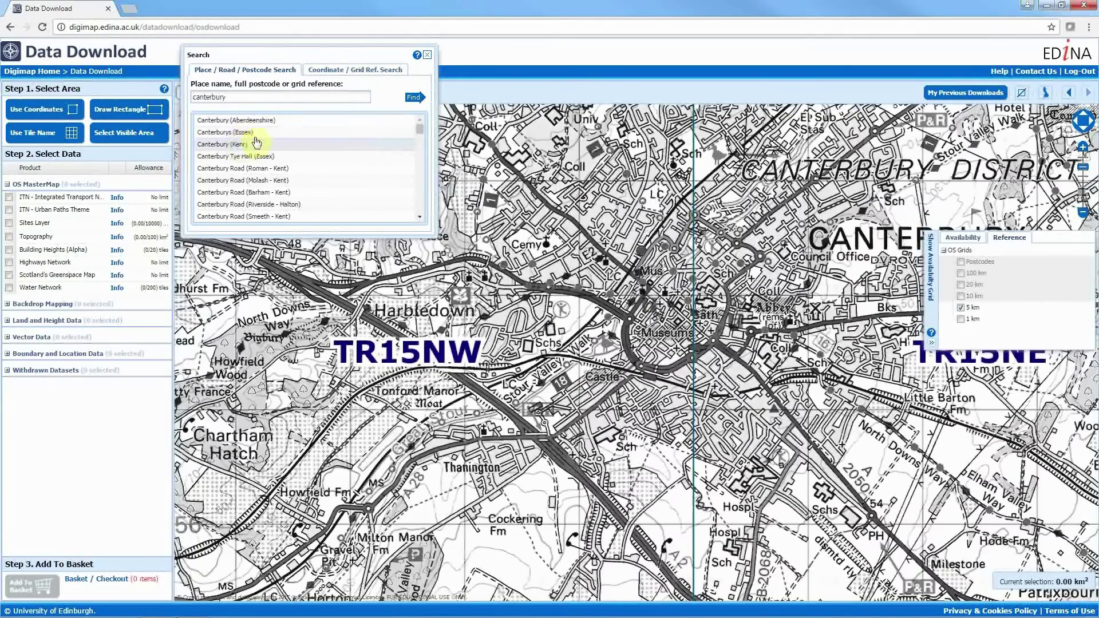
left_click(426, 55)
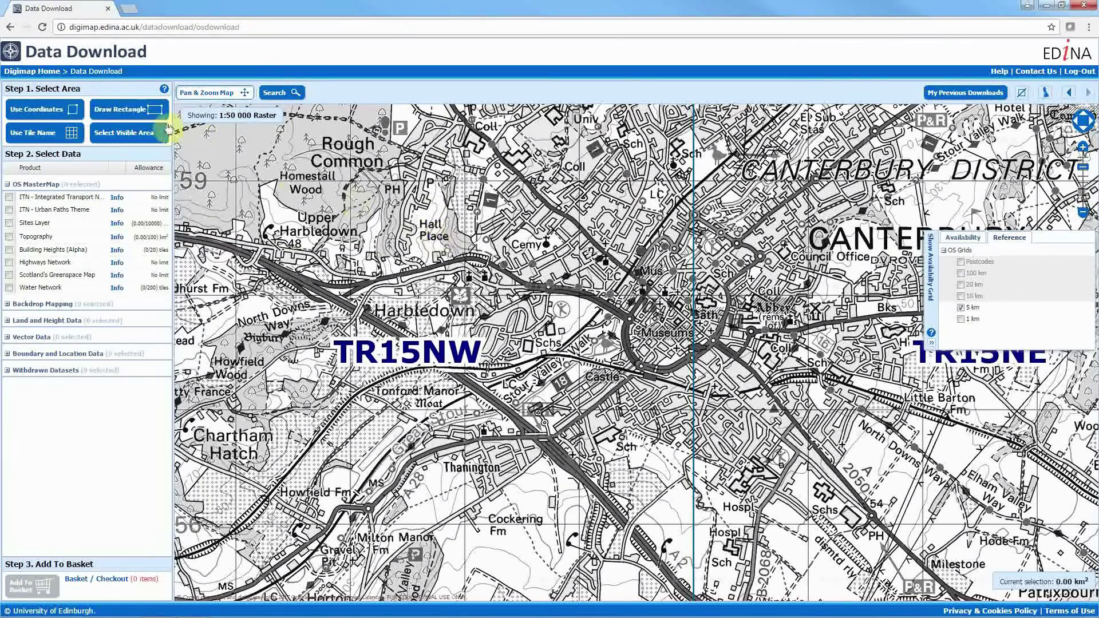
- Draw a selection rectangle of about 4.4 km² over Harbledown and western Canterbury, and add OS MasterMap Topography data for it to the basket
left_click(127, 110)
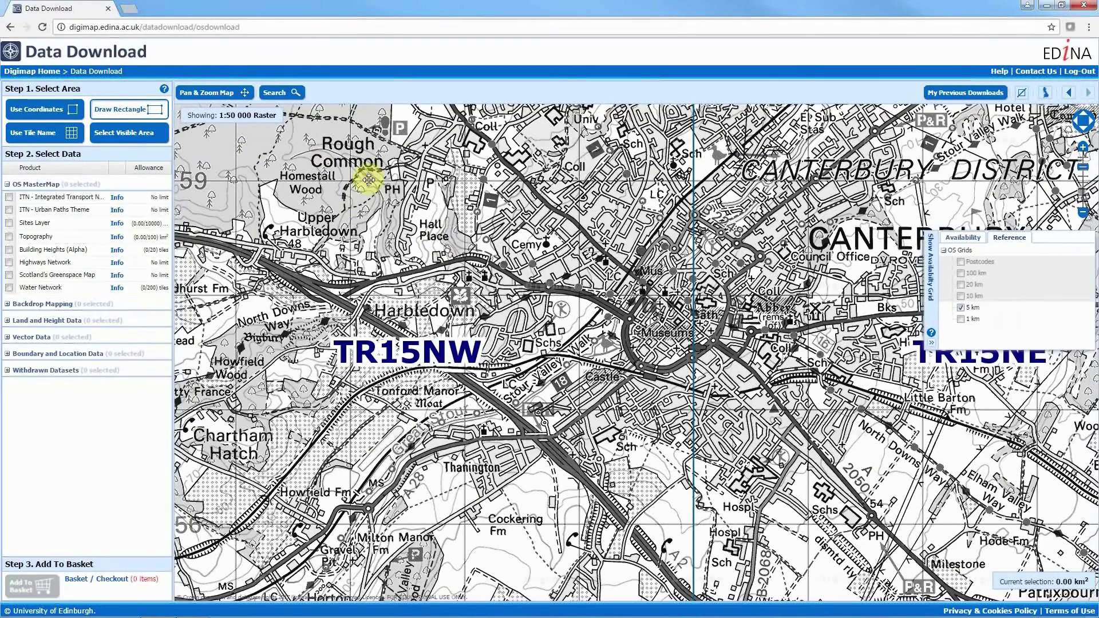
mouse_move(367, 171)
left_mouse_down()
mouse_move(503, 289)
mouse_move(596, 344)
mouse_move(643, 388)
left_mouse_up()
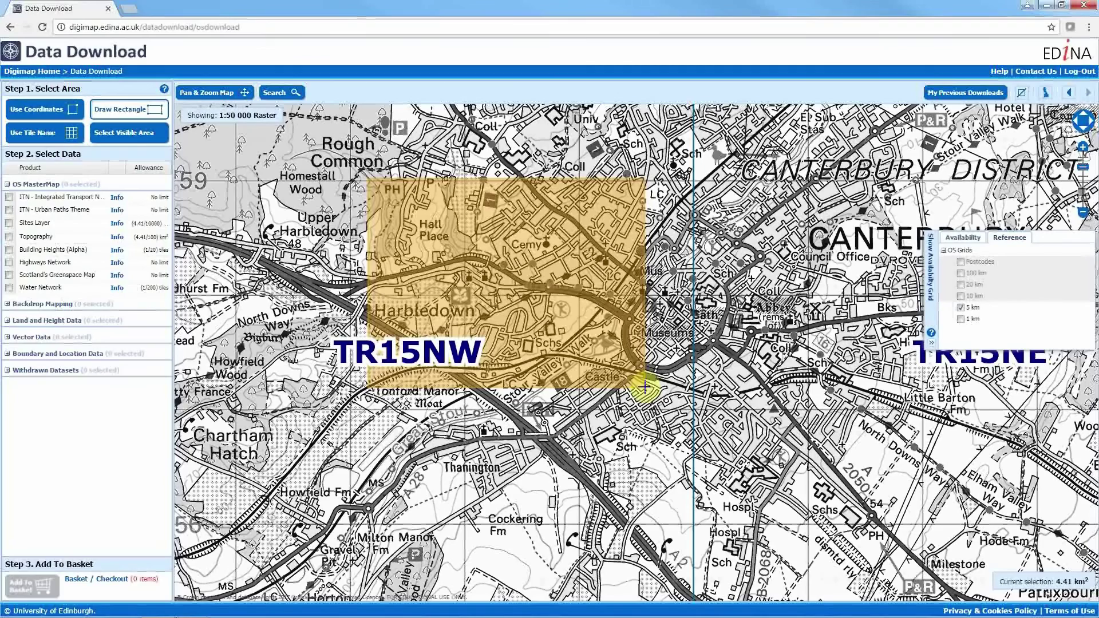
left_click(8, 237)
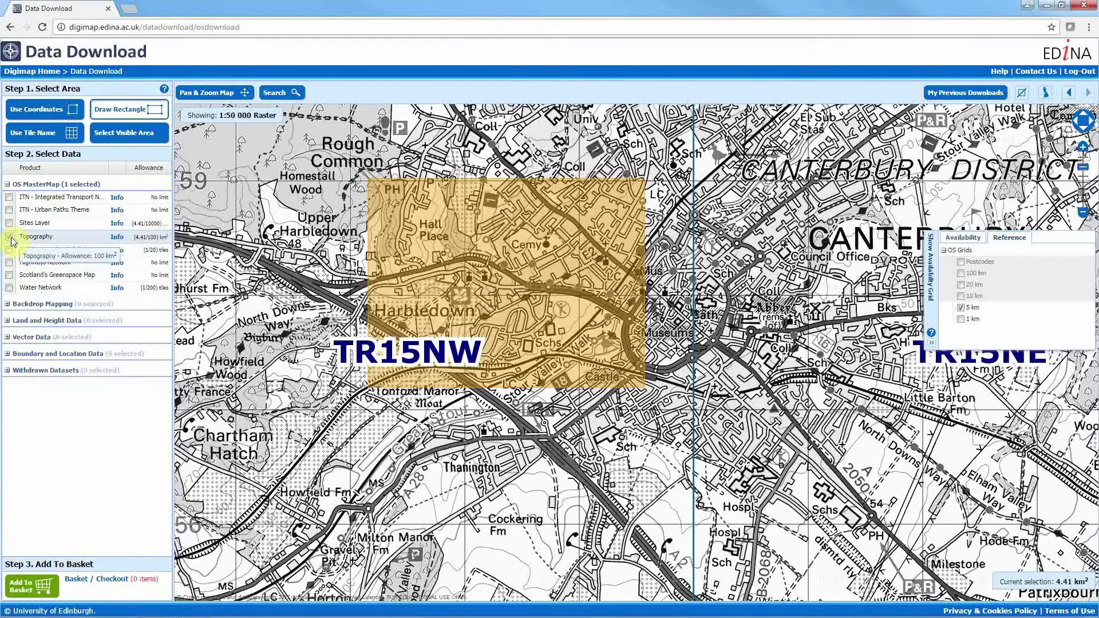
left_click(22, 585)
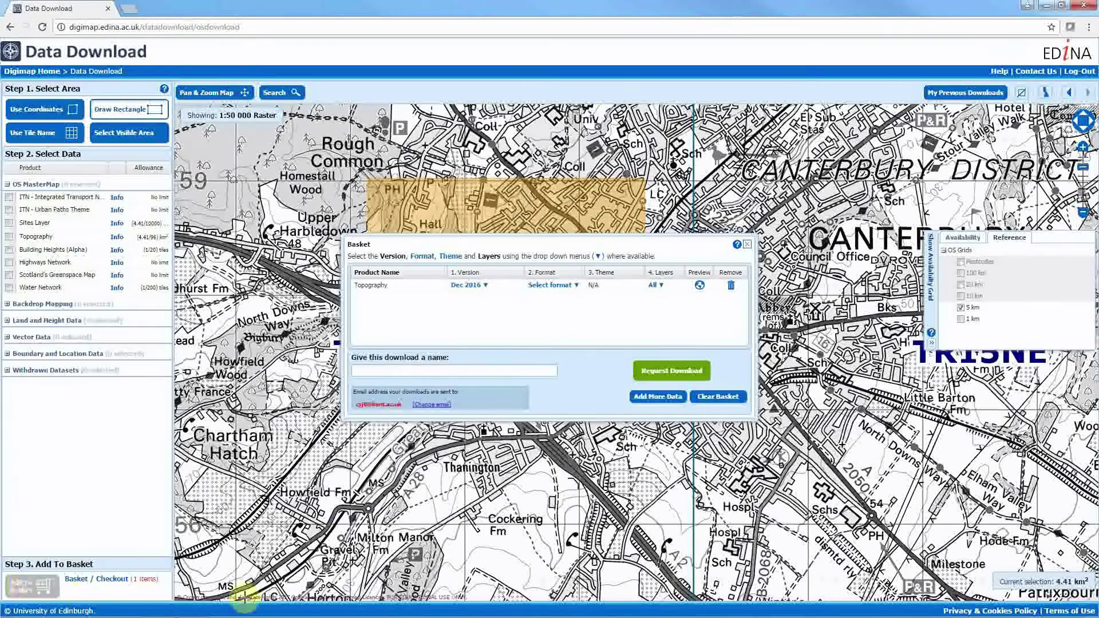
- Set the Topography download to version Dec 2016, format DWG and theme Plan
left_click(482, 285)
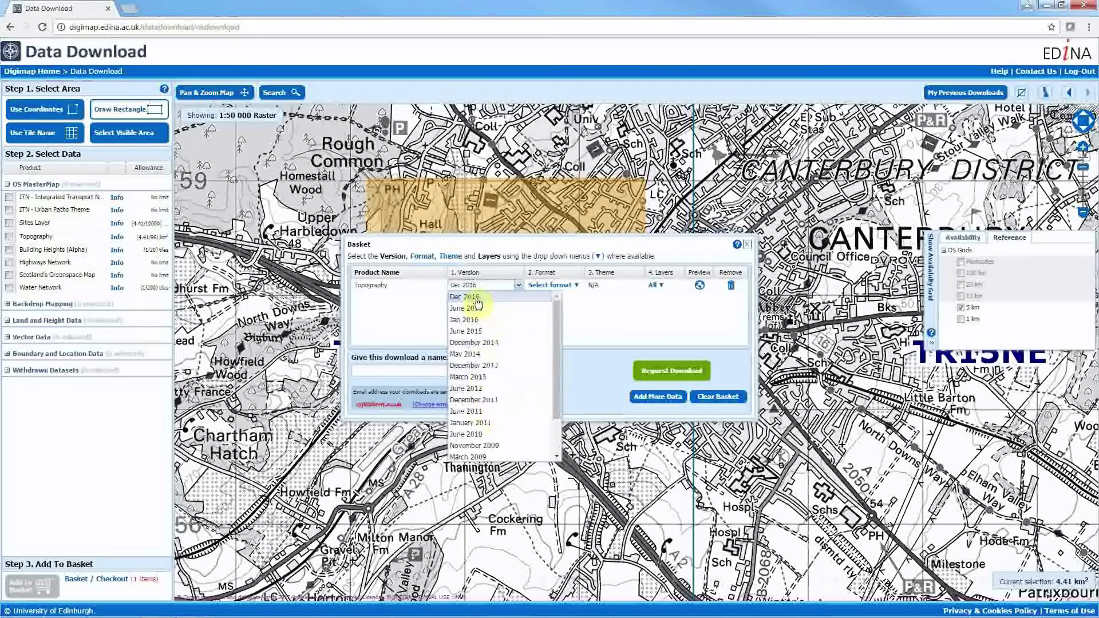
left_click(478, 299)
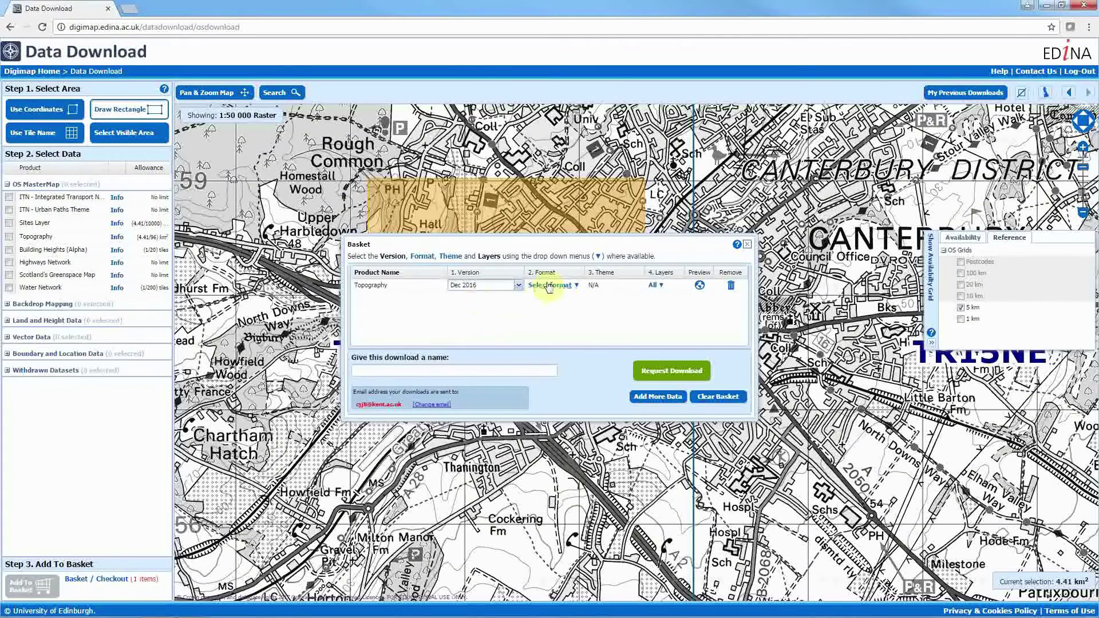
left_click(576, 286)
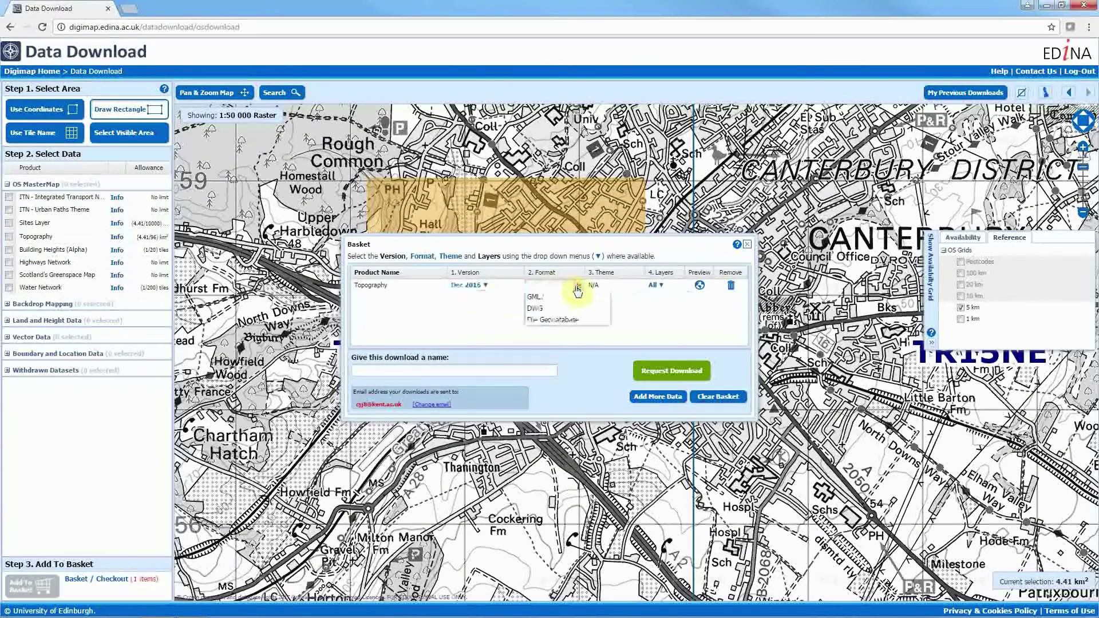
left_click(544, 313)
left_click(629, 285)
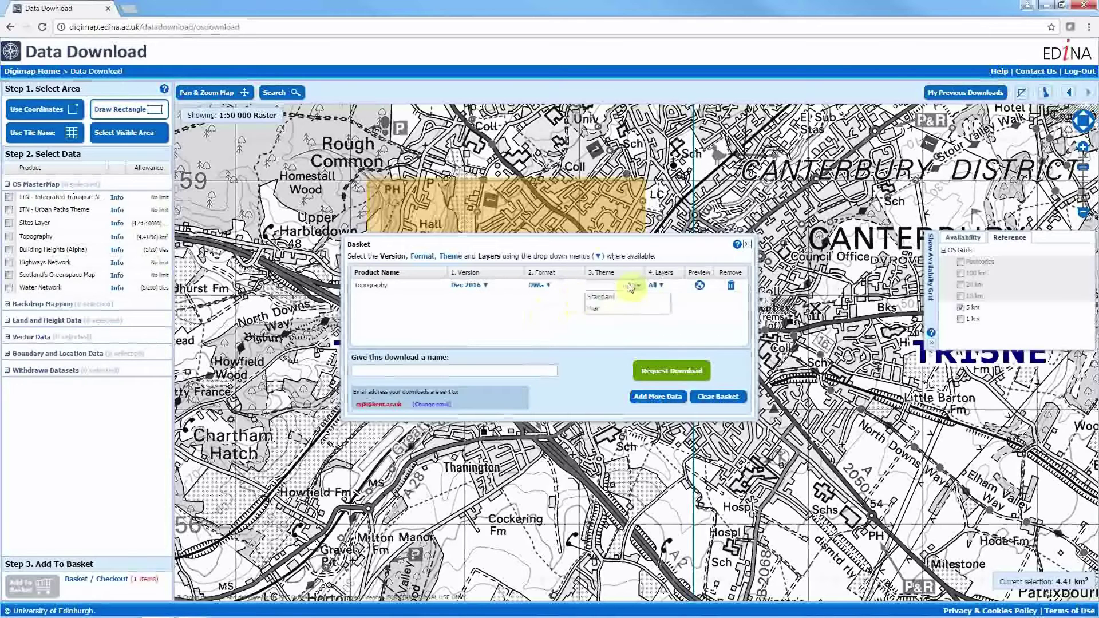
left_click(600, 311)
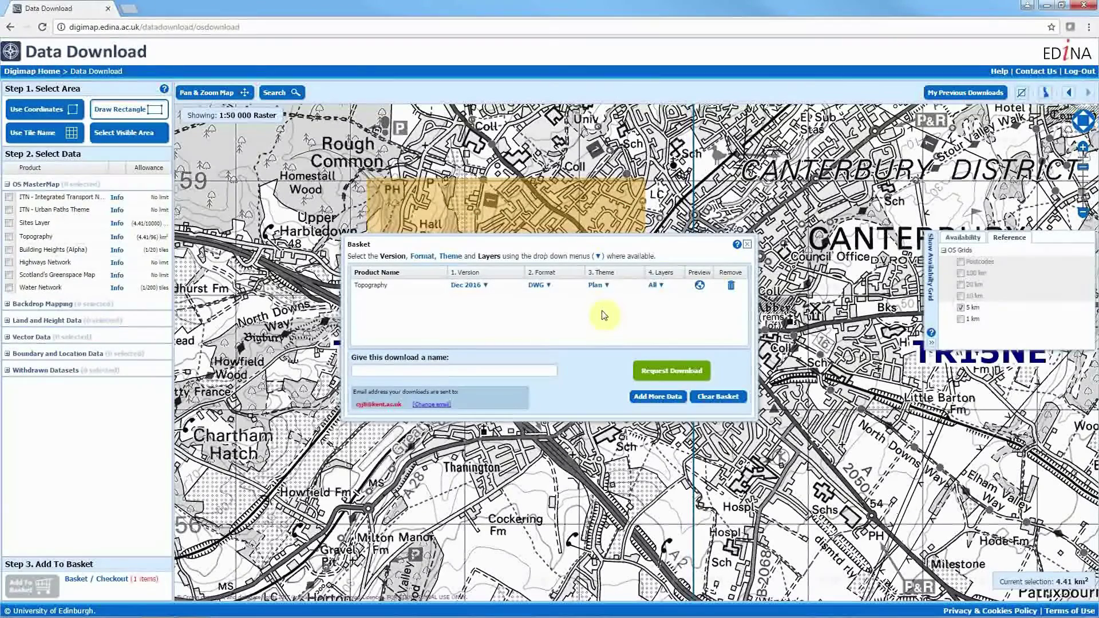
- Exclude the Heritage And Antiquities and Administrative Boundaries layers from the Topography download
left_click(657, 285)
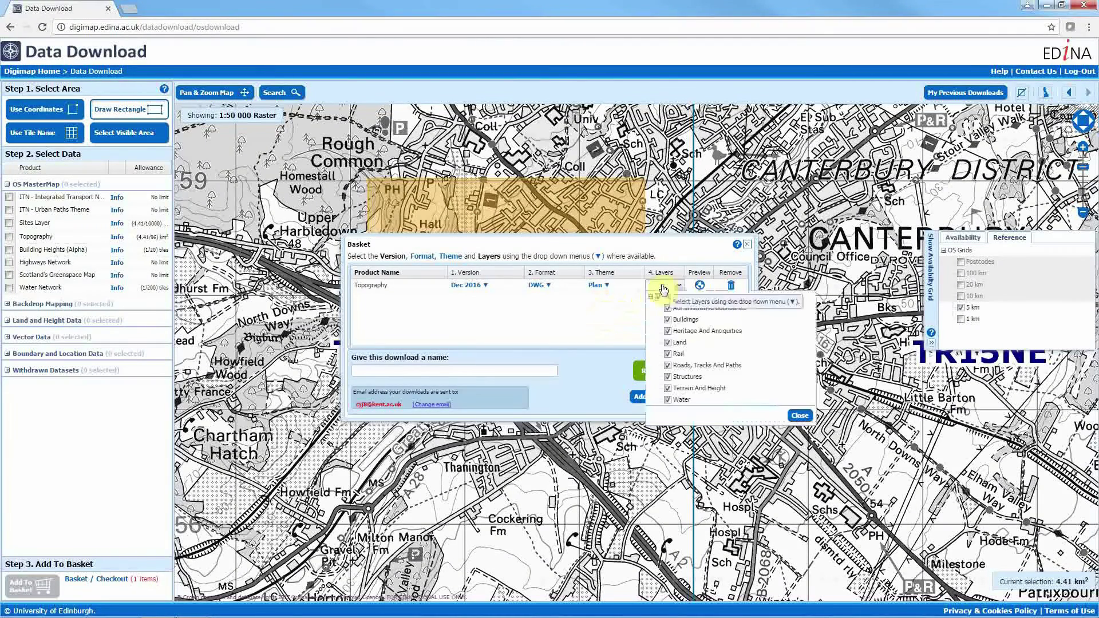
left_click(667, 331)
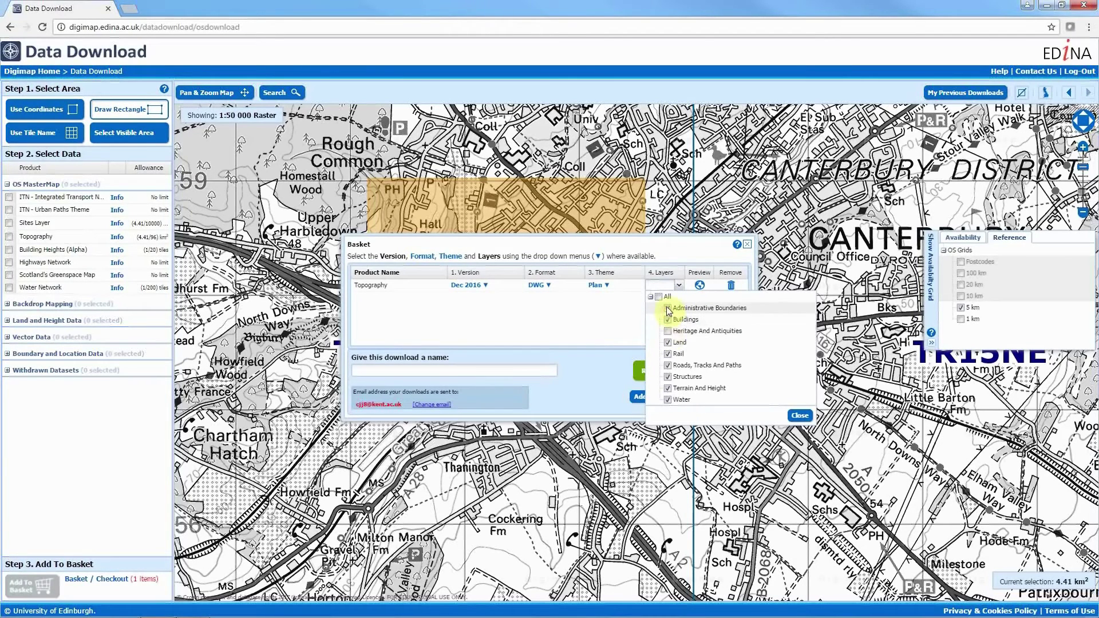
left_click(667, 309)
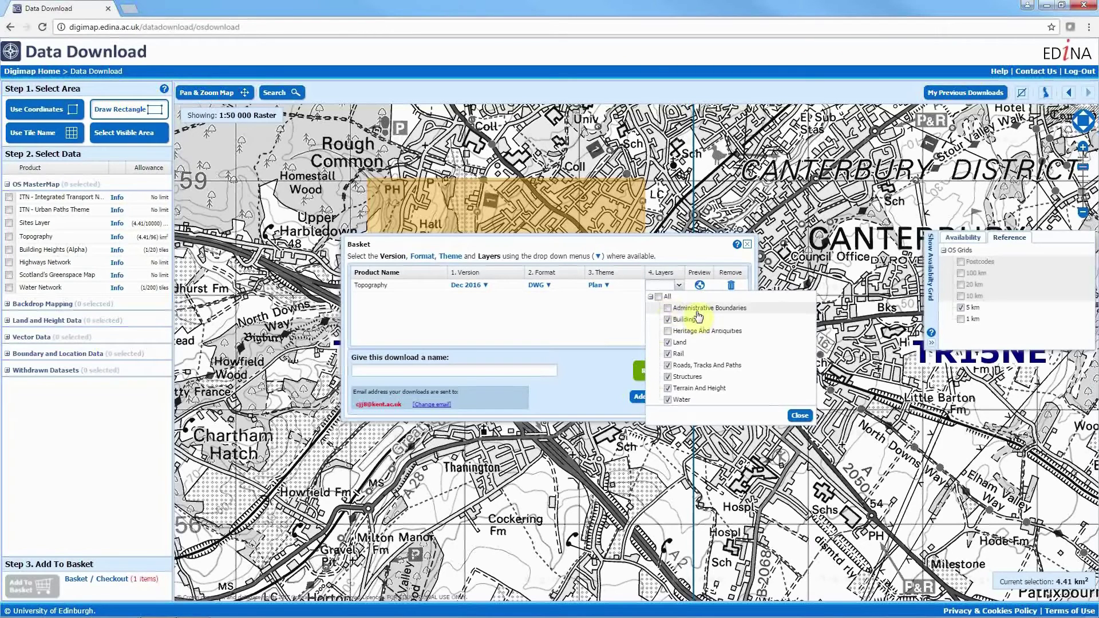
left_click(796, 413)
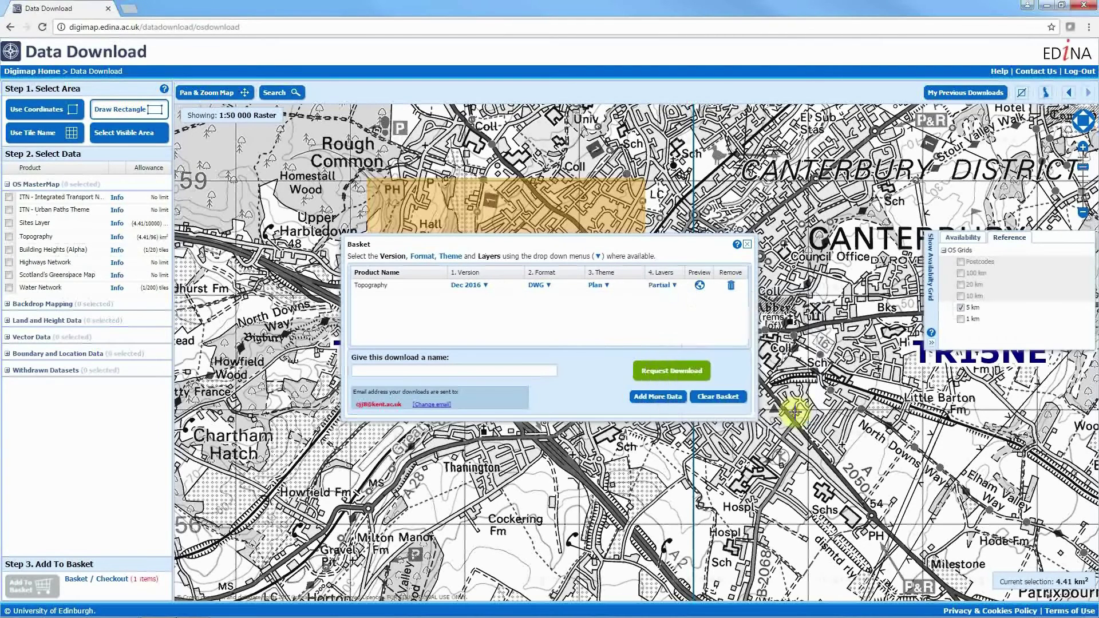
- Name the download "OS info"
left_click(536, 367)
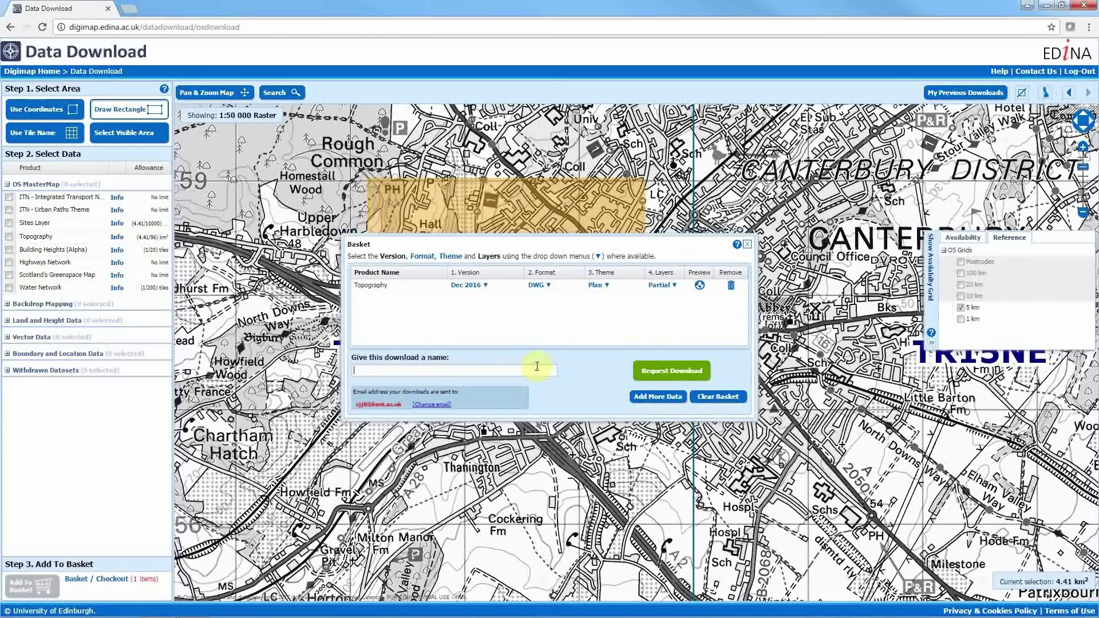
type("OS info")
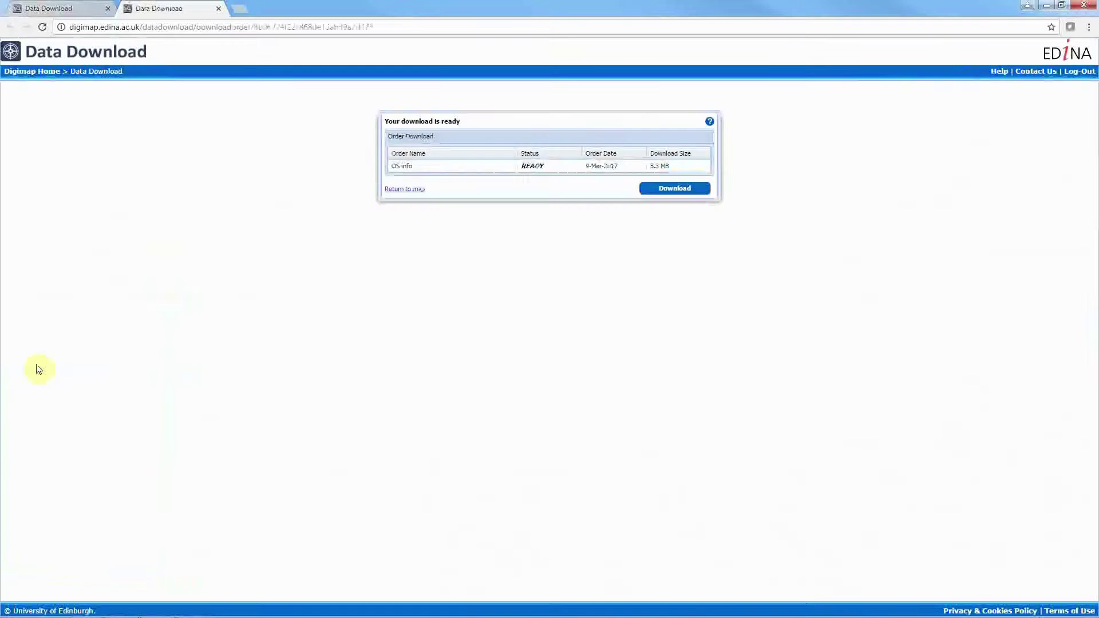
- Download the prepared OS info order and show the downloaded zip archive in its folder
left_click(670, 196)
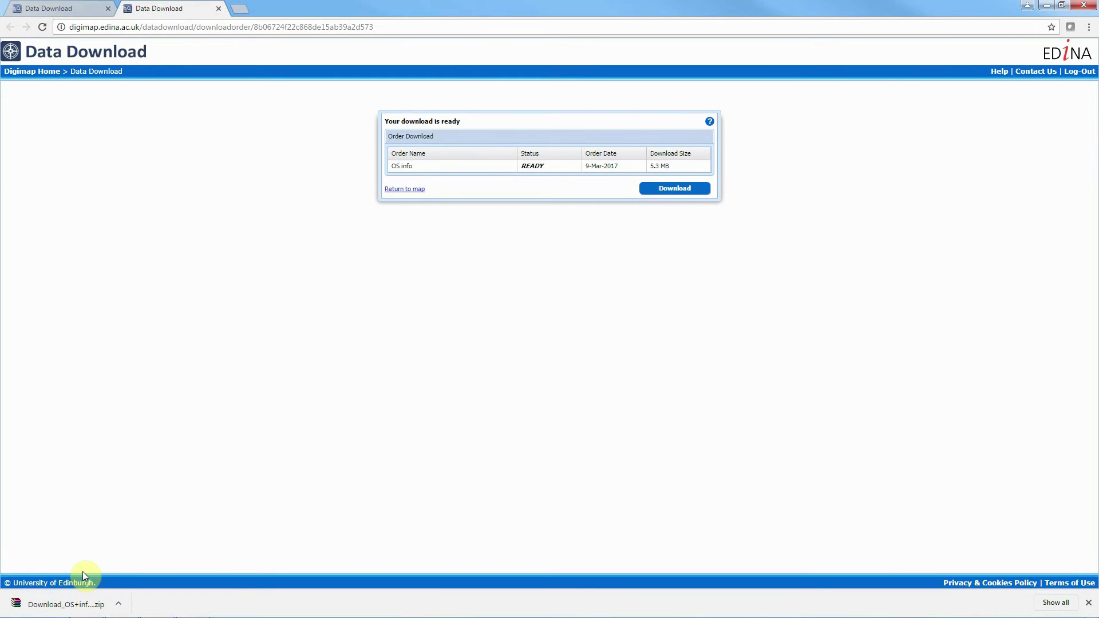
left_click(119, 603)
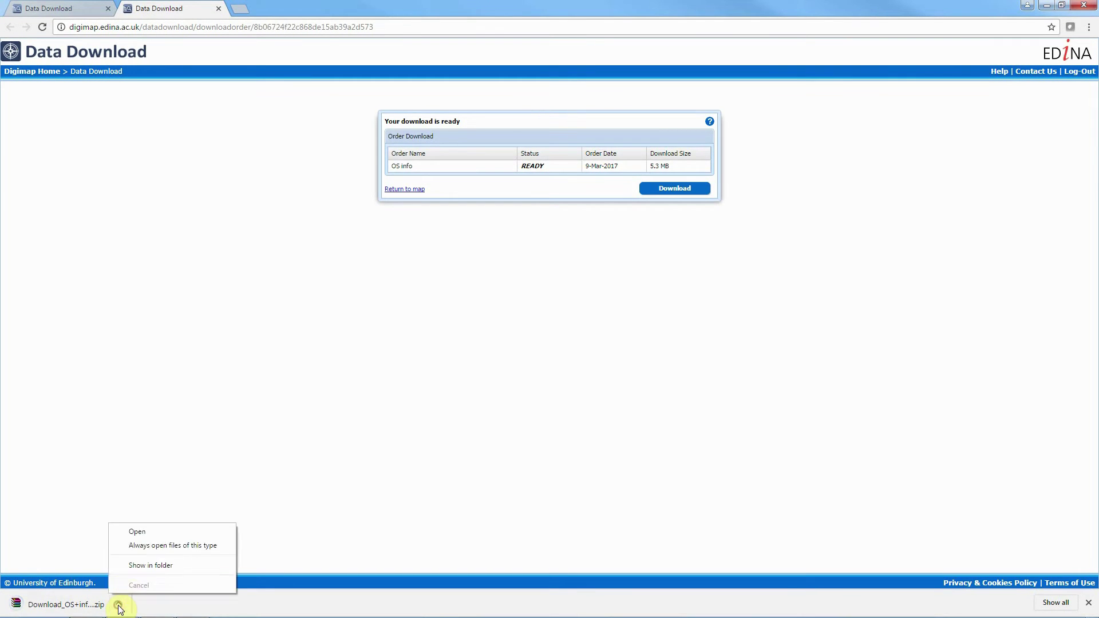
left_click(139, 566)
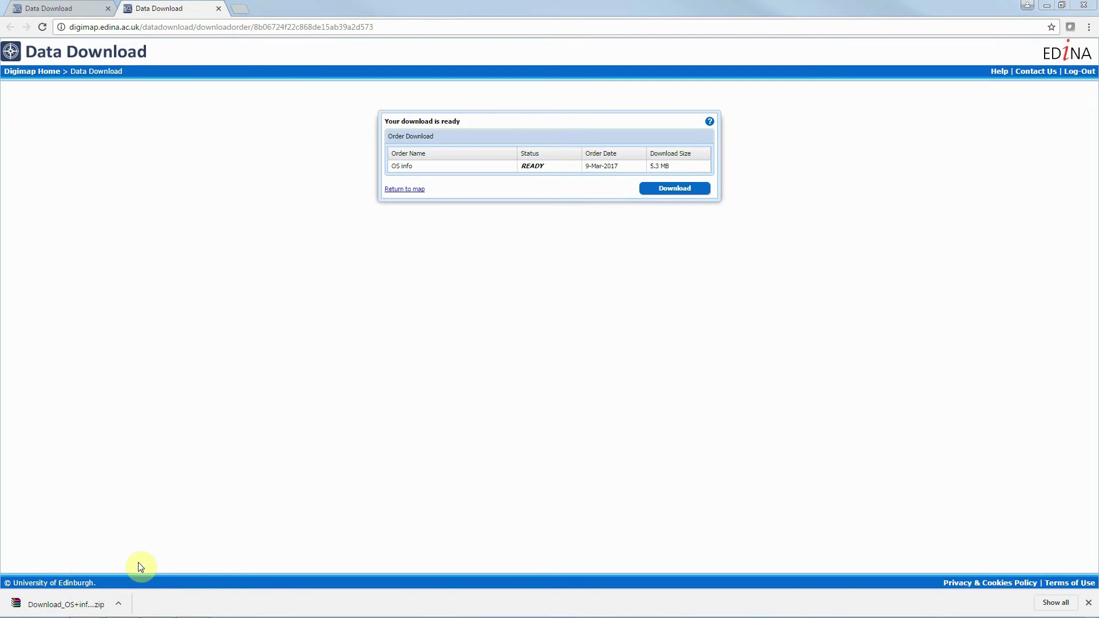
double_click(208, 109)
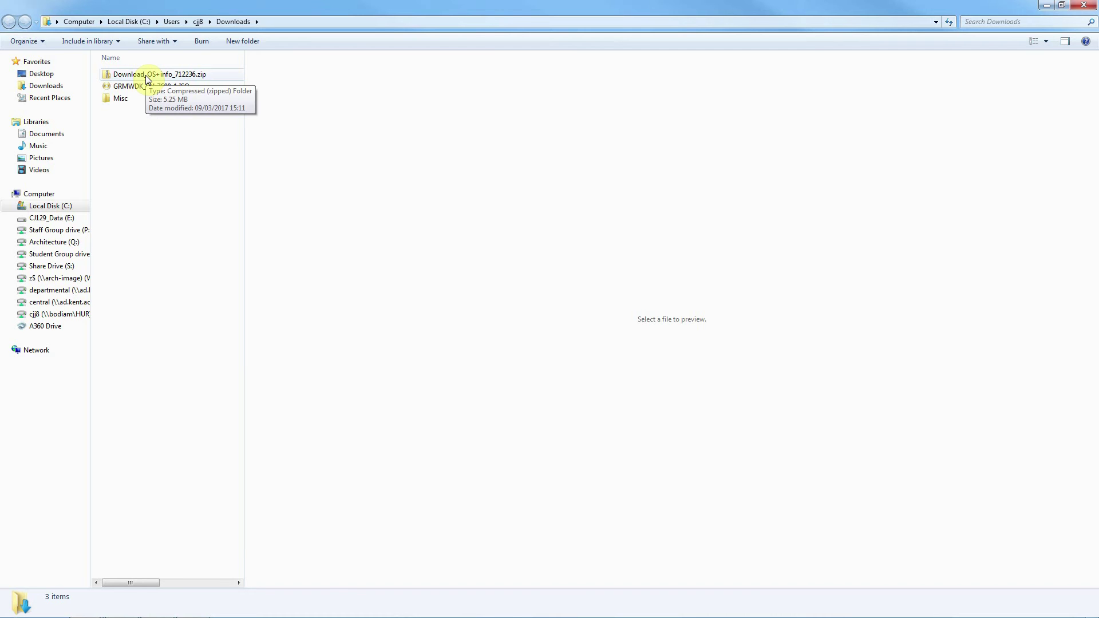
- Extract the downloaded OS info zip to the suggested destination and open the extracted mastermap-topo_1797677 folder
right_click(147, 78)
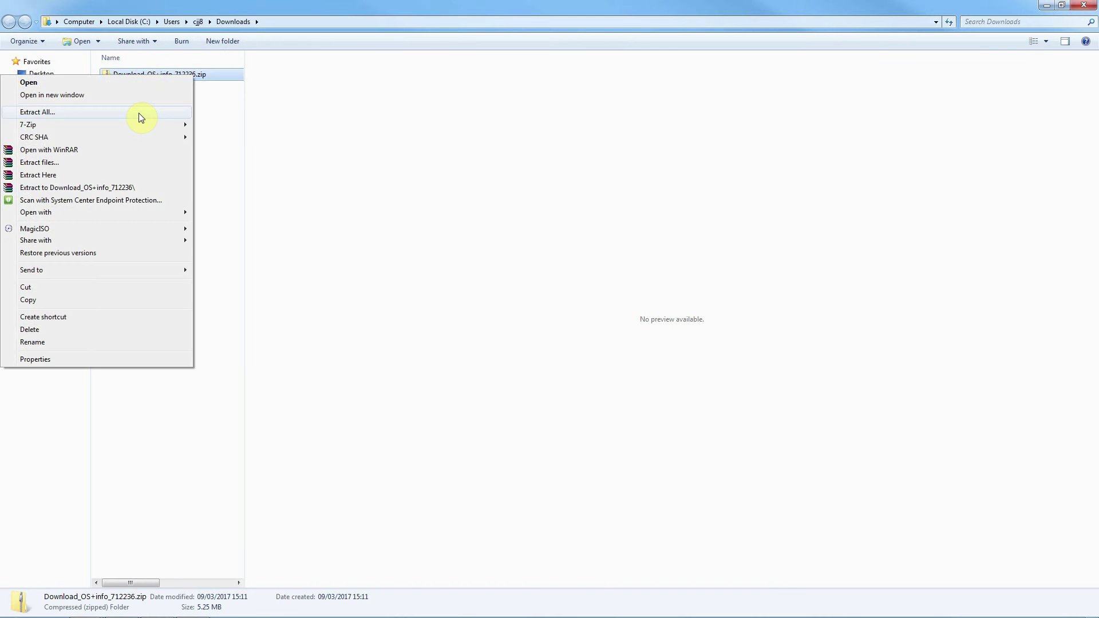
left_click(139, 113)
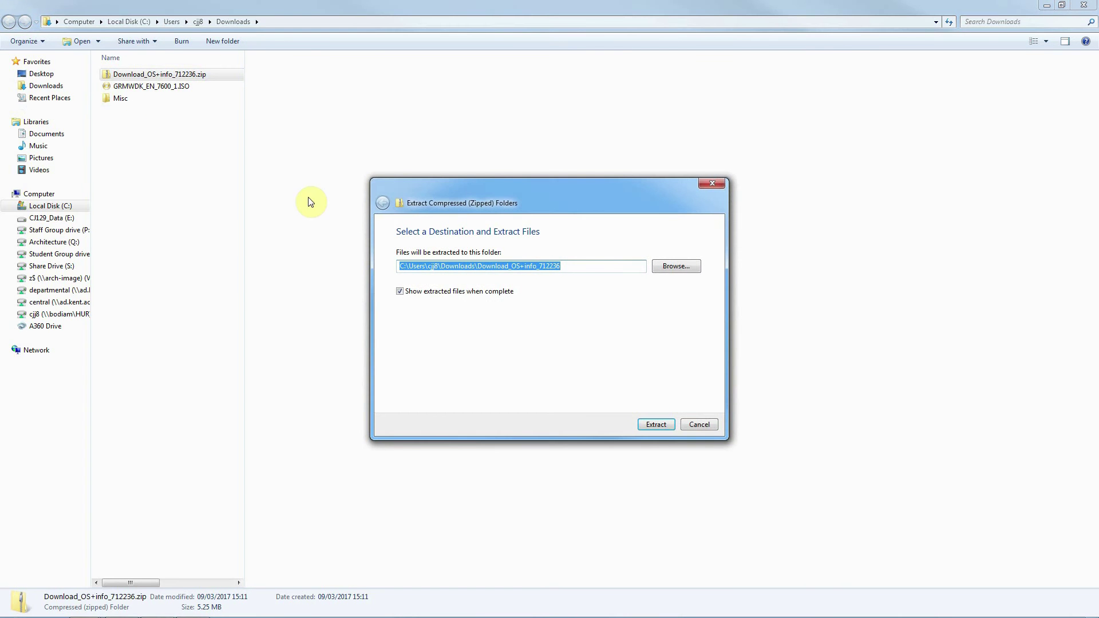
left_click(655, 425)
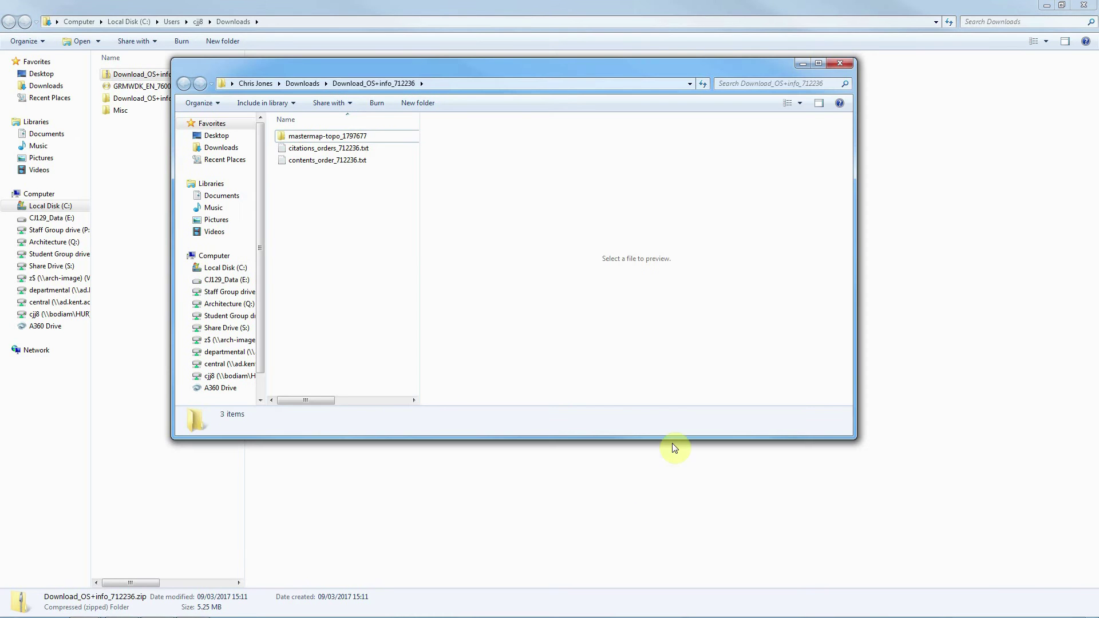
left_click(310, 137)
double_click(309, 138)
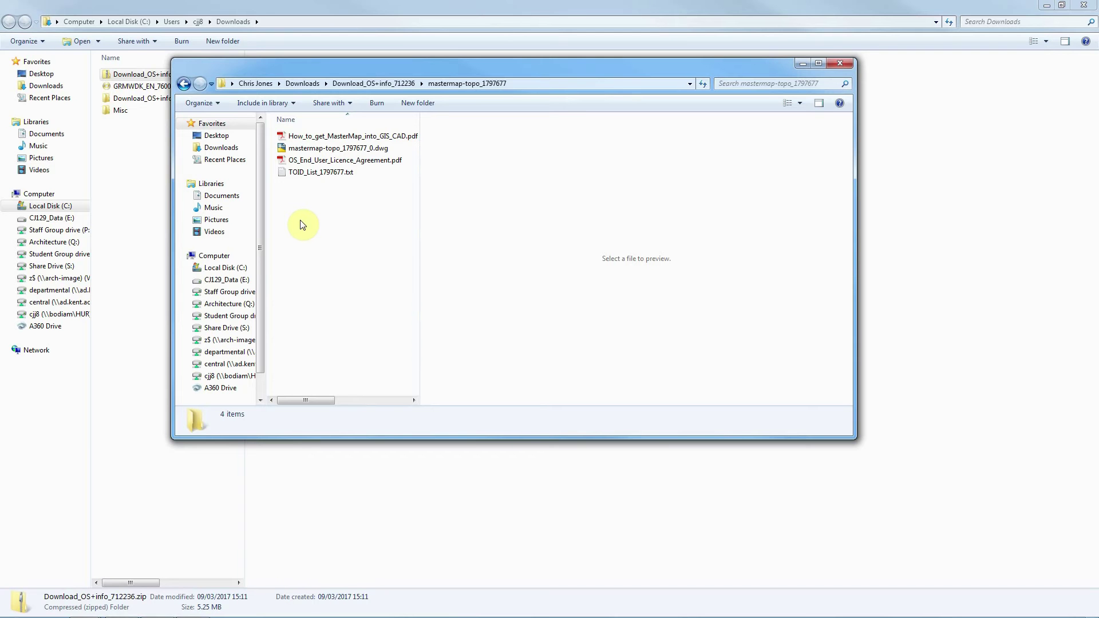
- Search for AutoCAD among the installed programs and launch AutoCAD 2016 - English
key("super")
type("aut")
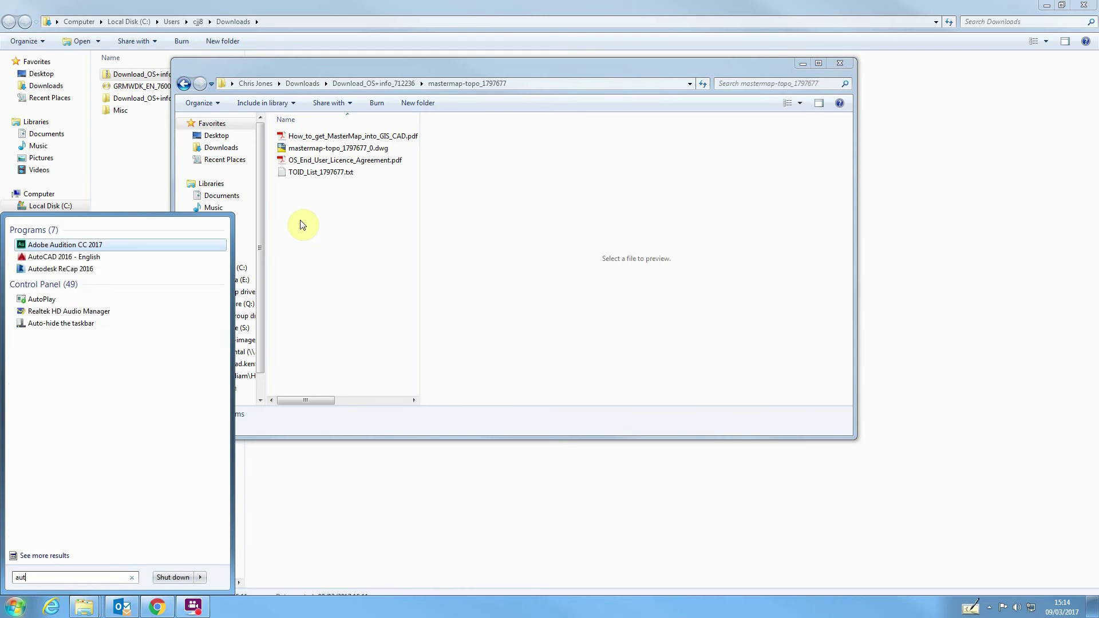
type("oca")
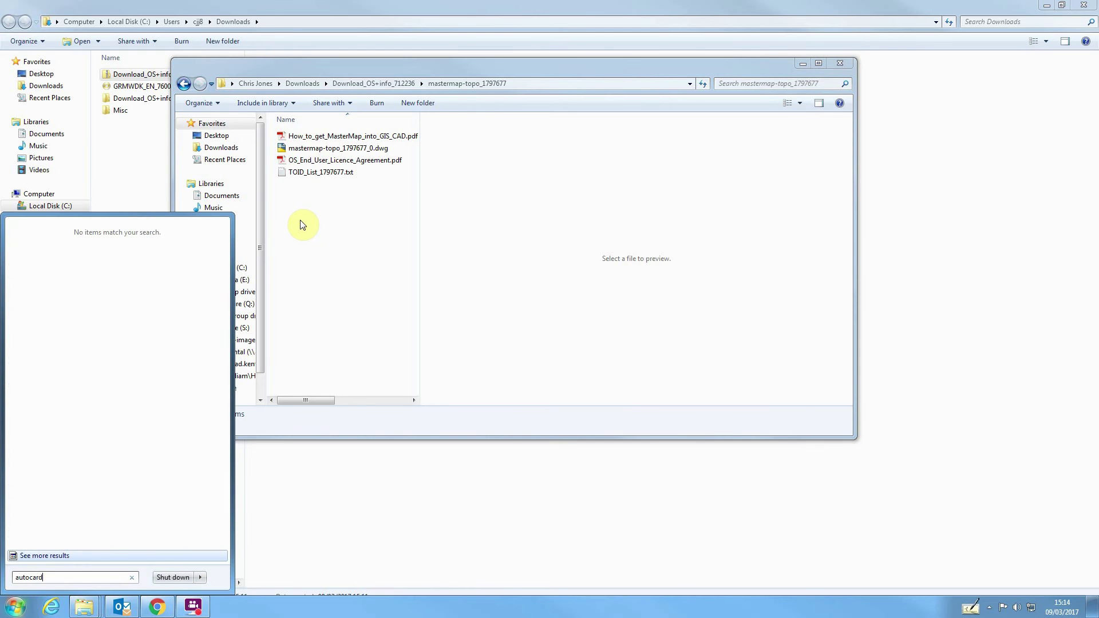
type("d")
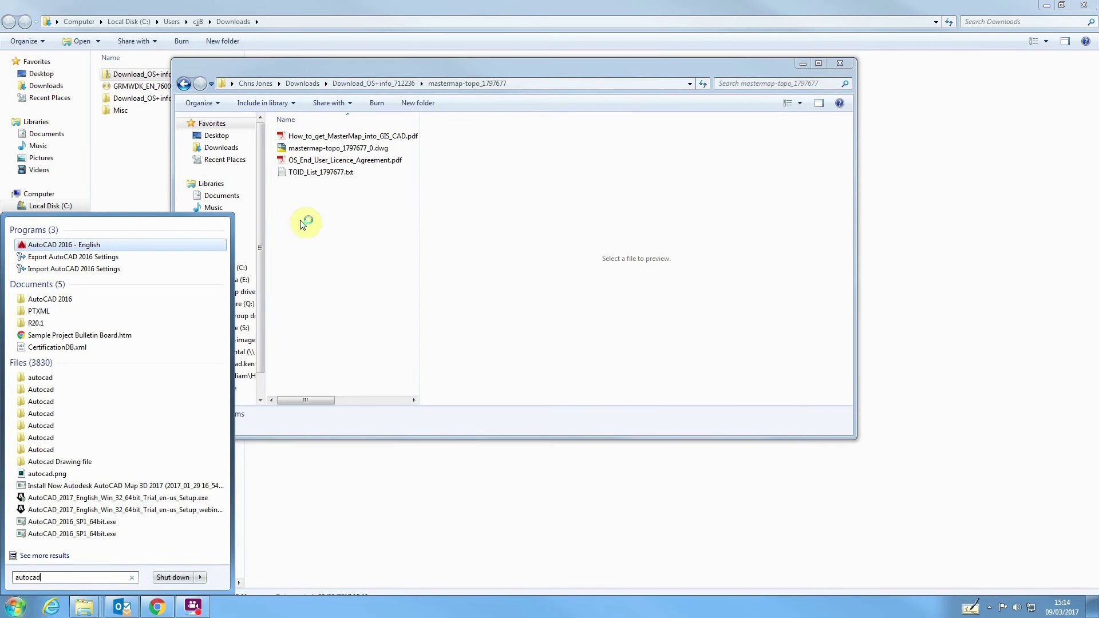
key("Return")
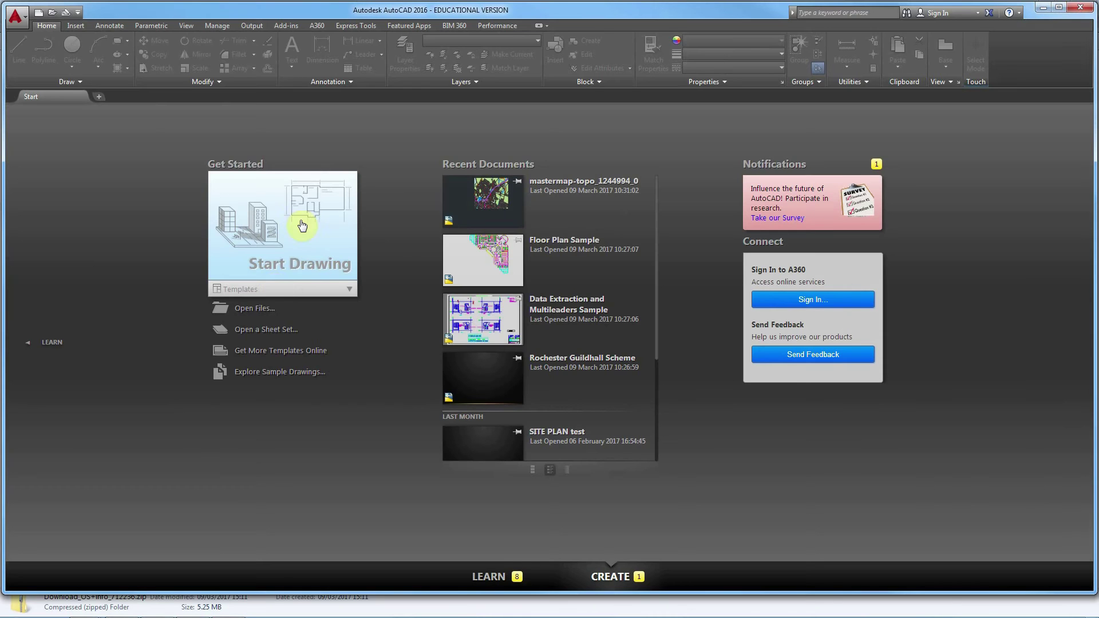
- Open mastermap-topo_1797677_0.dwg from the extracted download folder, accepting it as a foreign DWG file
left_click(255, 309)
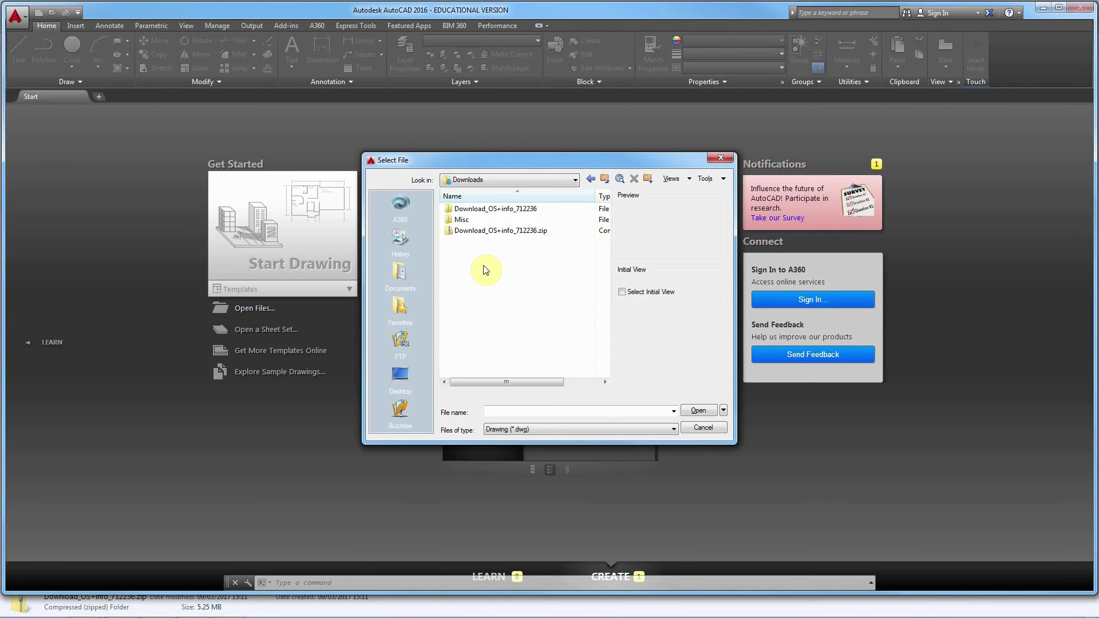
double_click(484, 209)
double_click(483, 209)
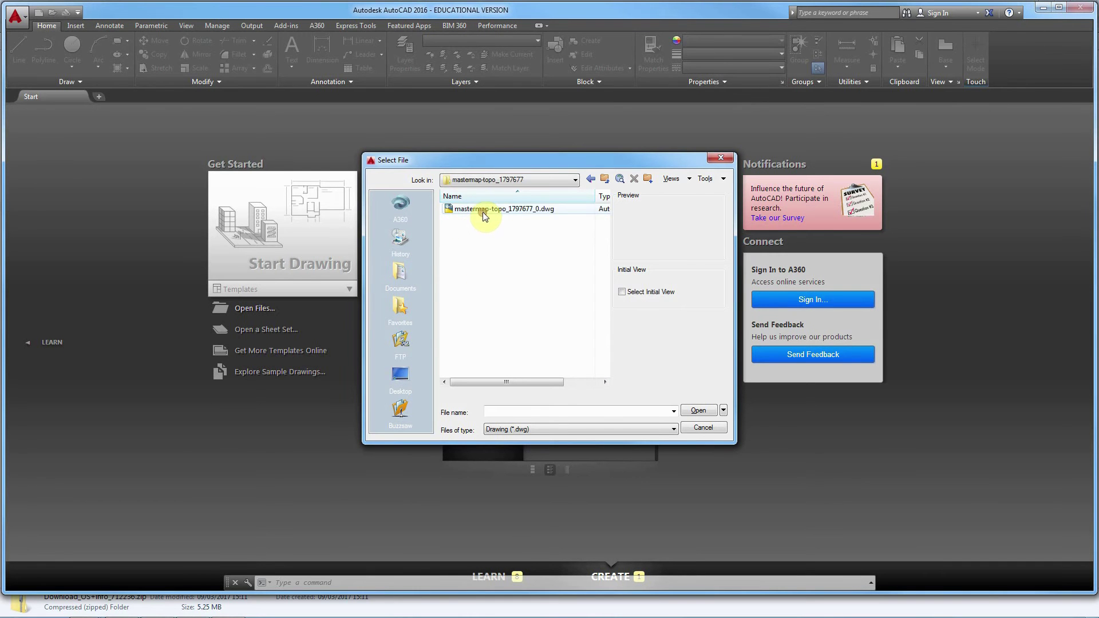
double_click(483, 210)
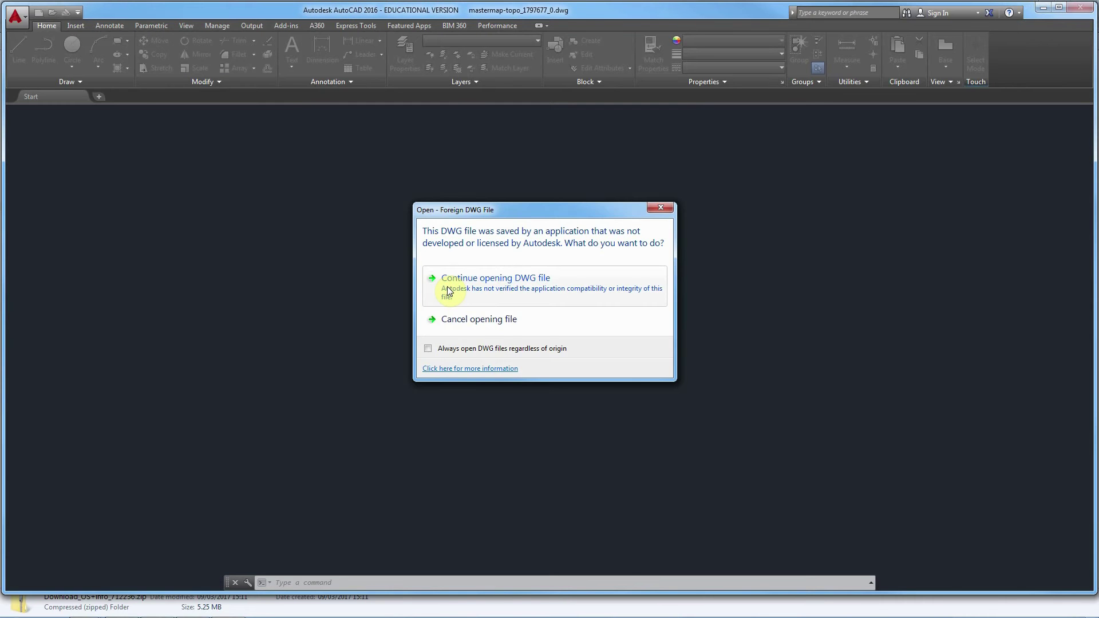
left_click(447, 289)
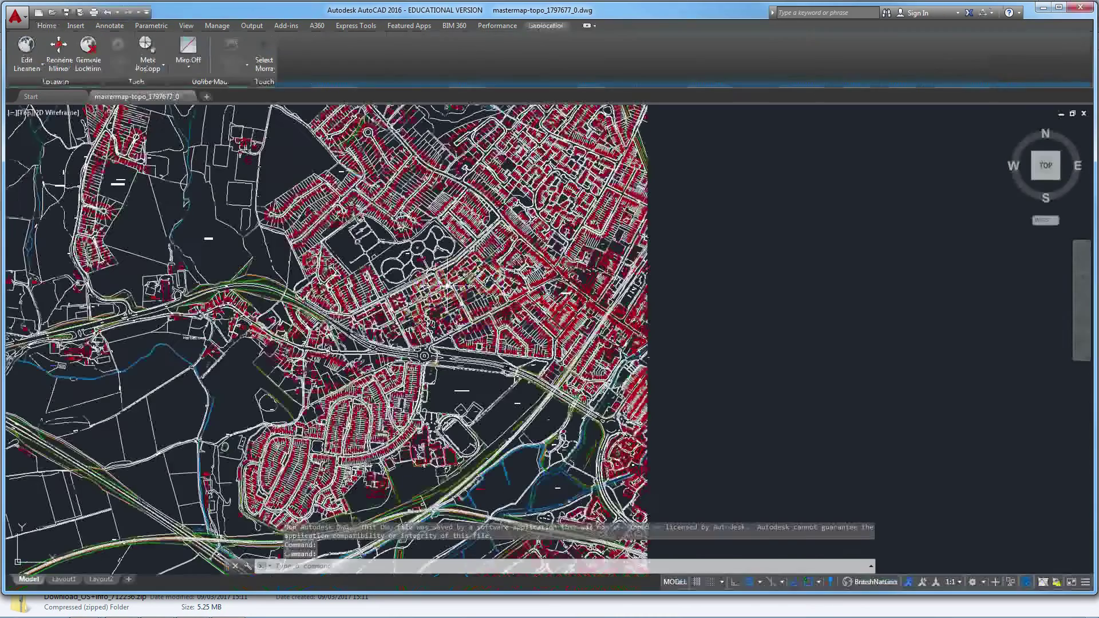
- Inspect the map drawing from the front, then return it to the top view
left_click(1046, 186)
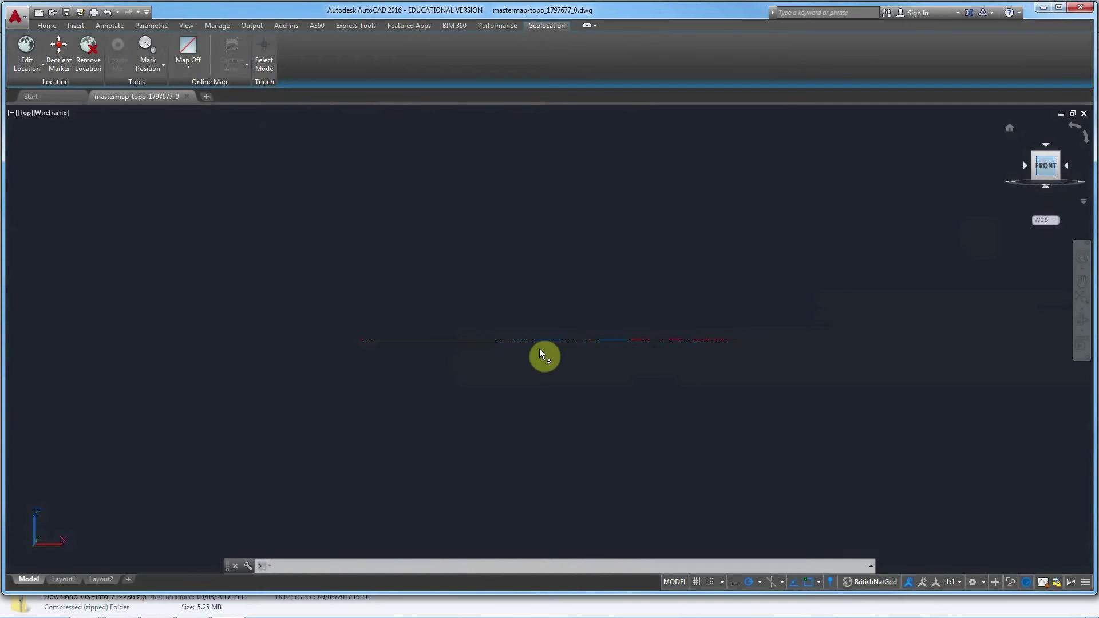
left_click(1045, 147)
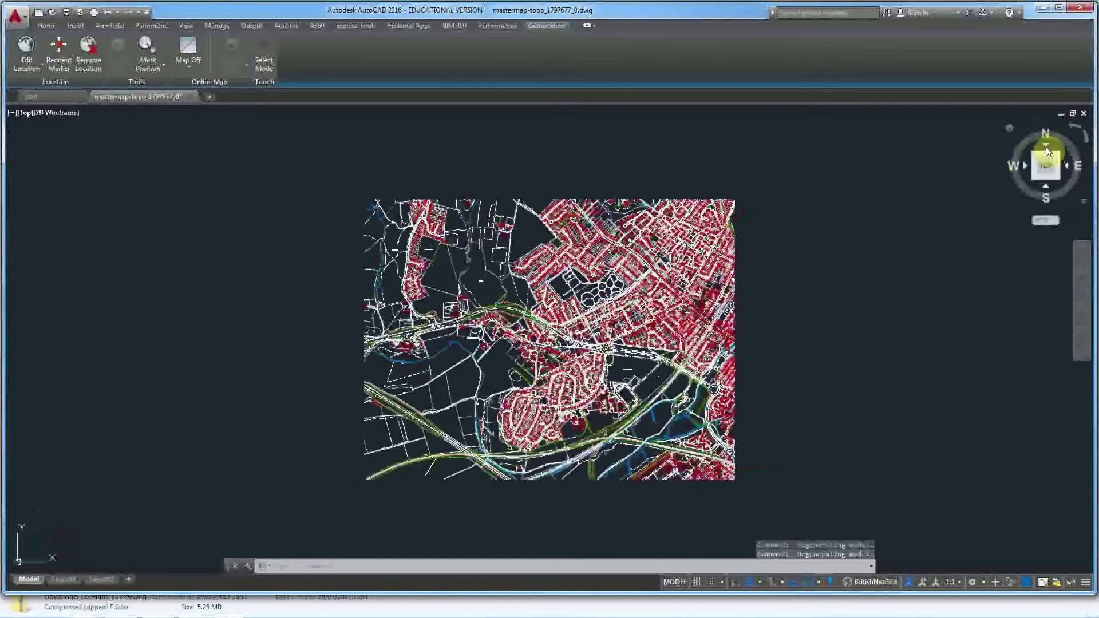
mouse_move(488, 240)
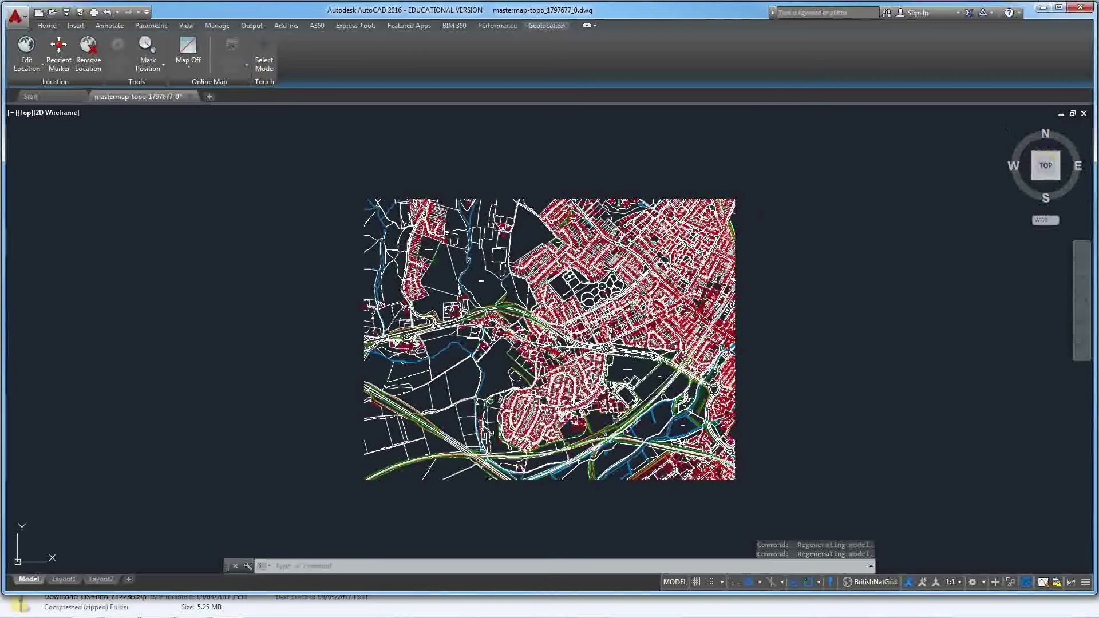
- Check the drawing's length type and insertion scale in the Drawing Units settings
left_click(21, 20)
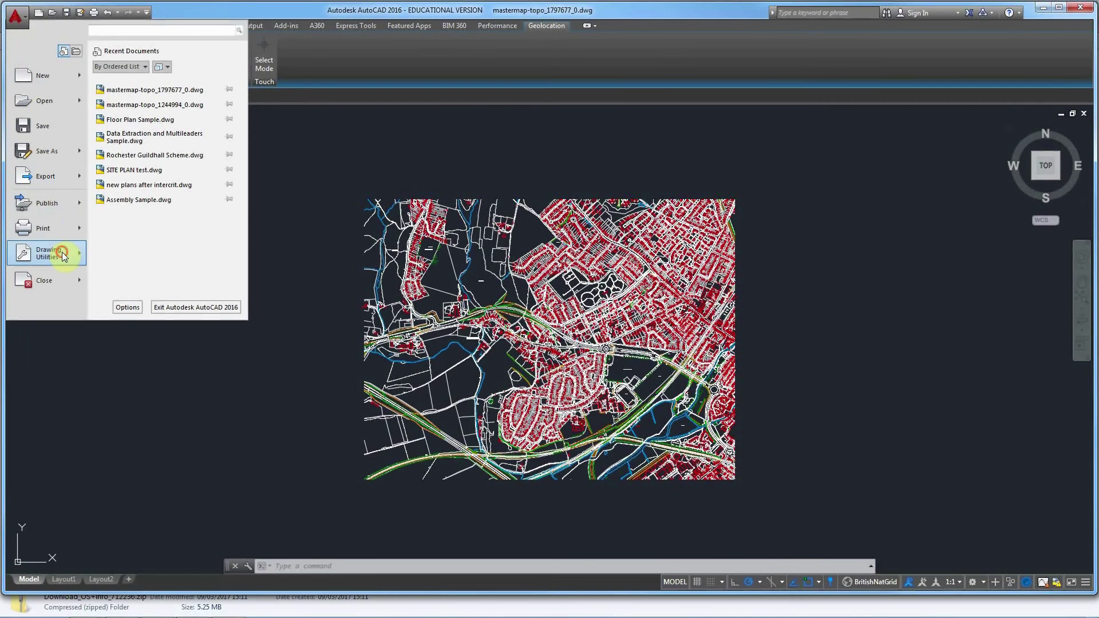
mouse_move(62, 252)
left_click(129, 125)
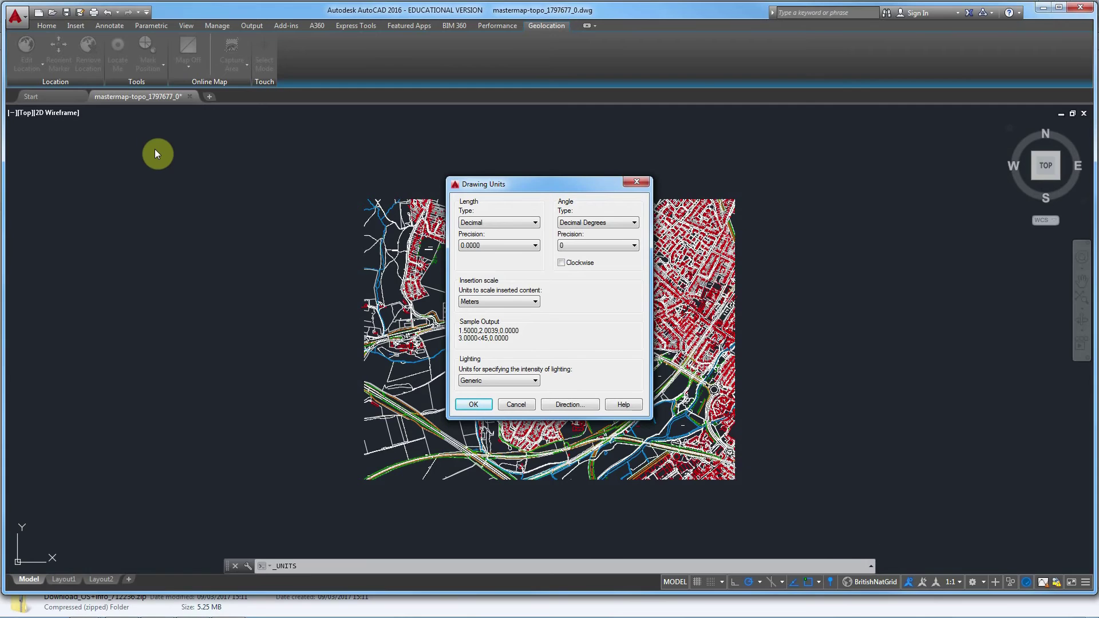
left_click(468, 403)
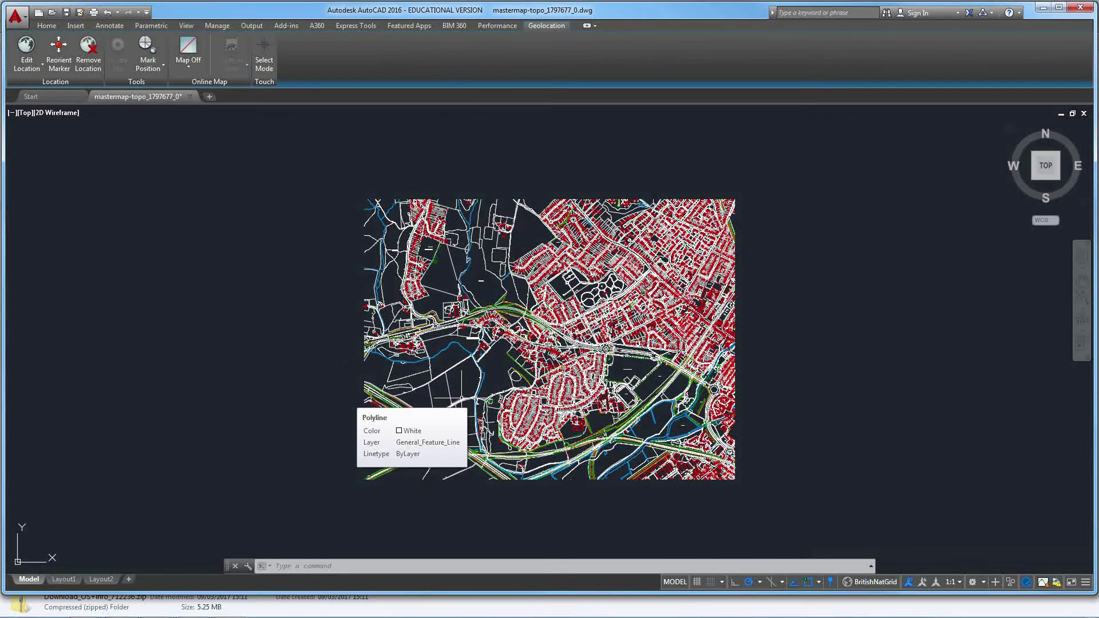
- Measure the distance across Westgate Court Avenue near Hardy Close to check the map's real-world scale
scroll(567, 335, "up", 5)
scroll(567, 335, "up", 8)
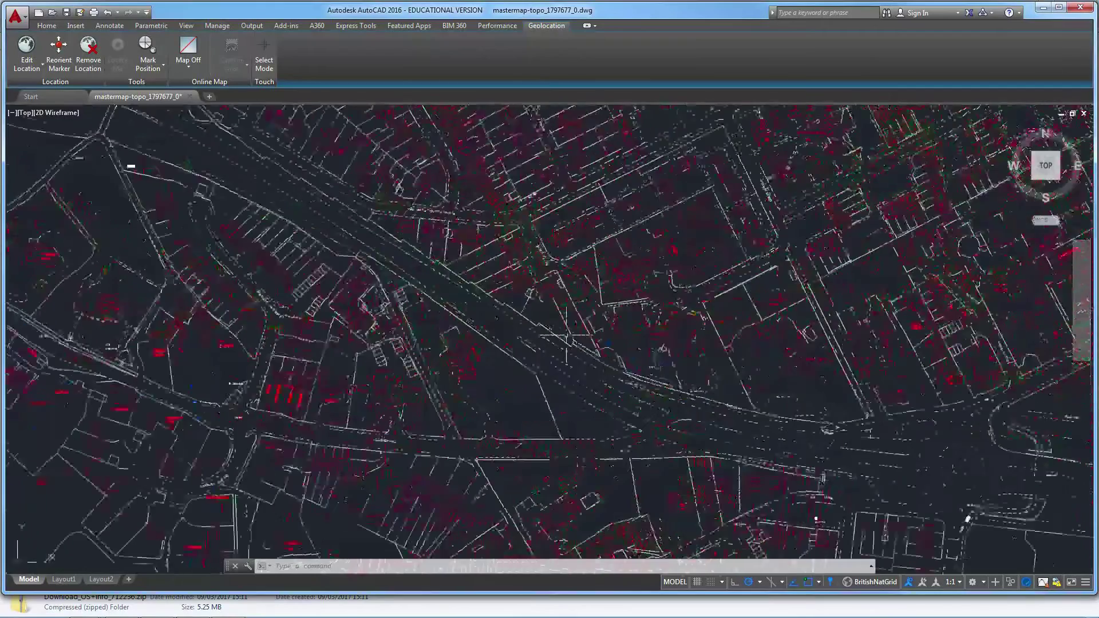
middle_click_drag(547, 324, 506, 493)
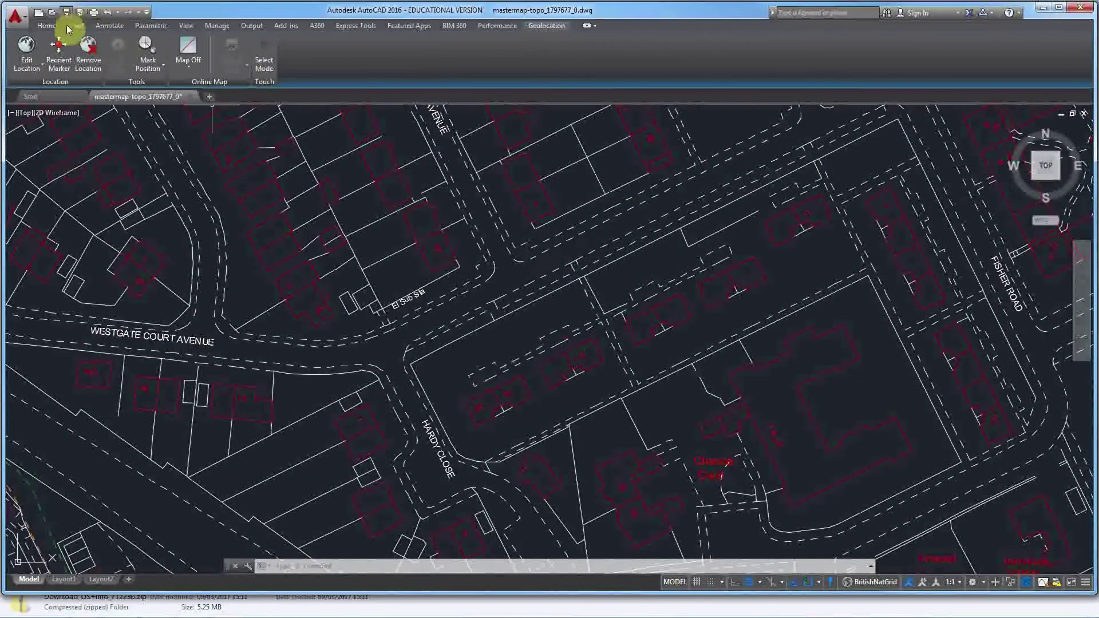
left_click(46, 25)
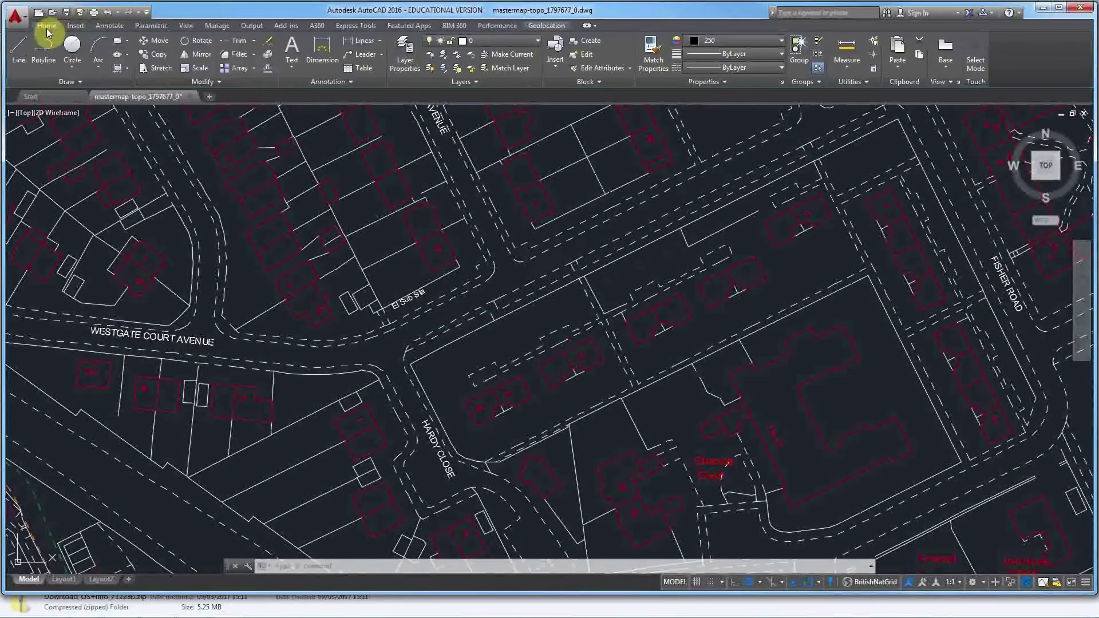
left_click(840, 46)
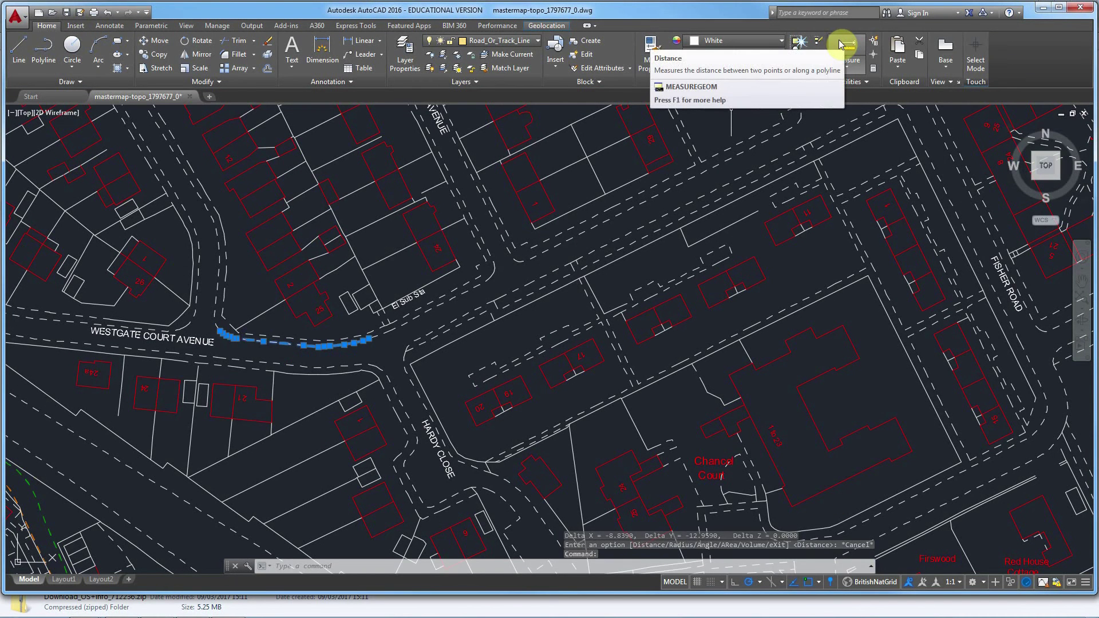
left_click(839, 46)
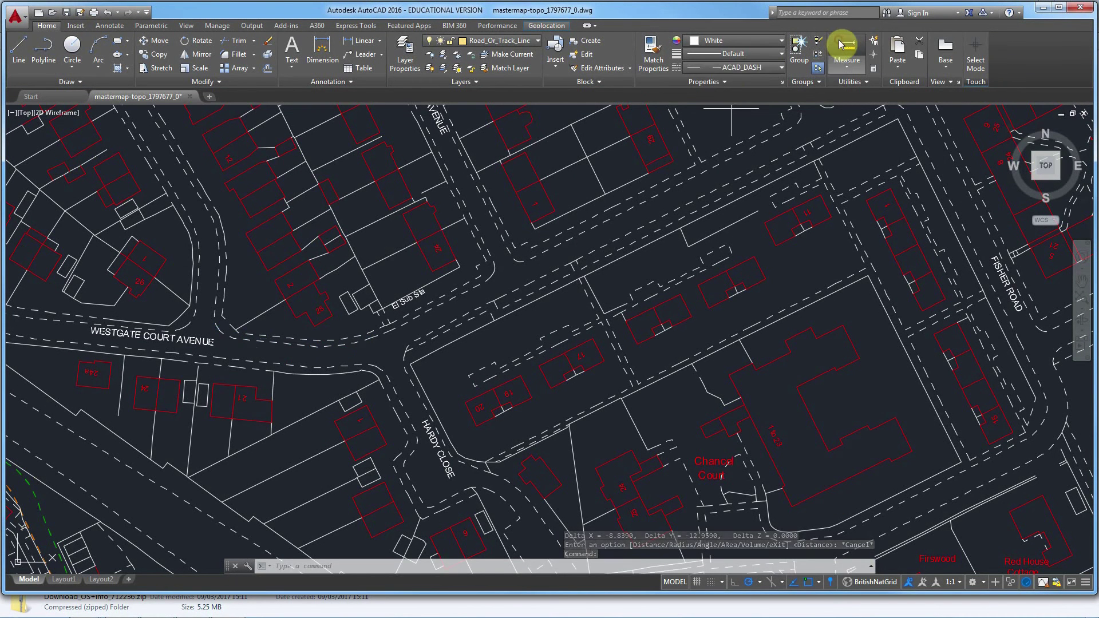
left_click(226, 331)
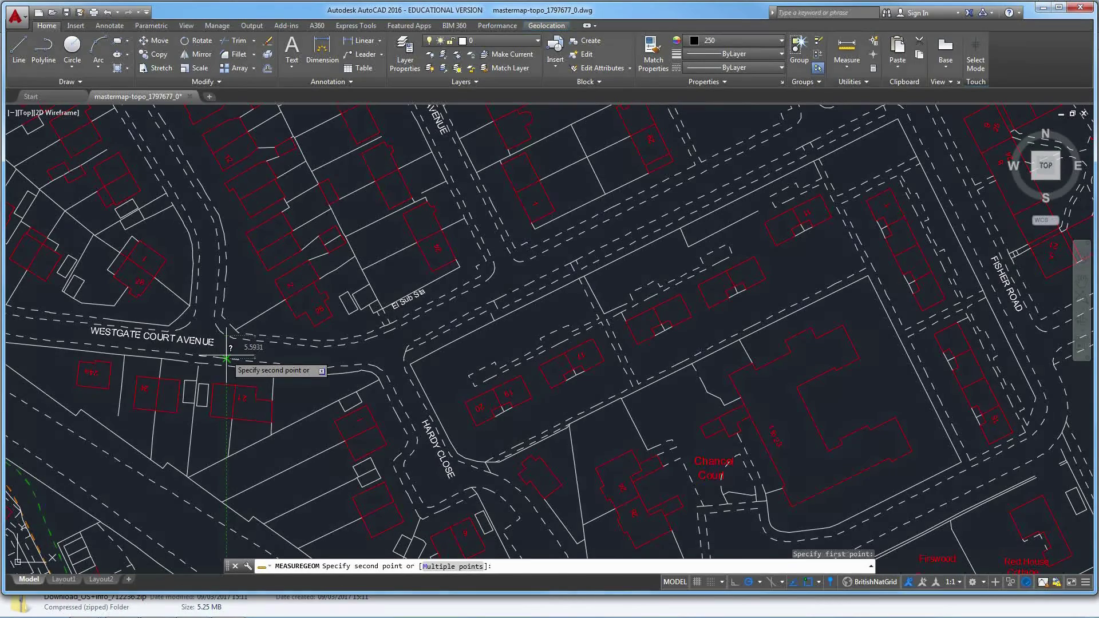
scroll(226, 359, "down", 8)
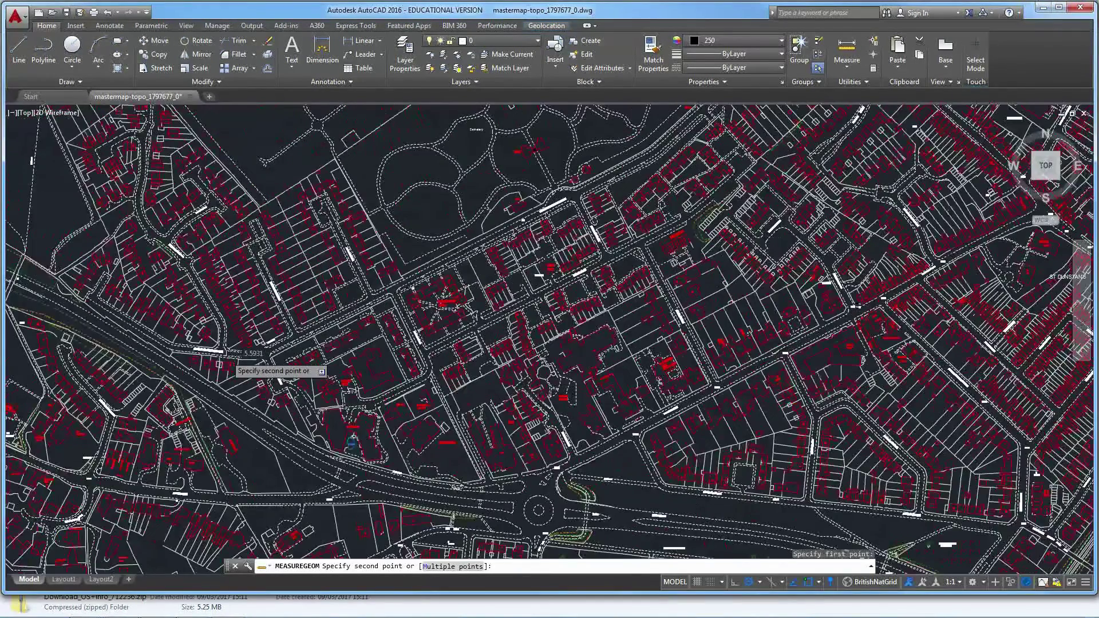
scroll(226, 359, "down", 6)
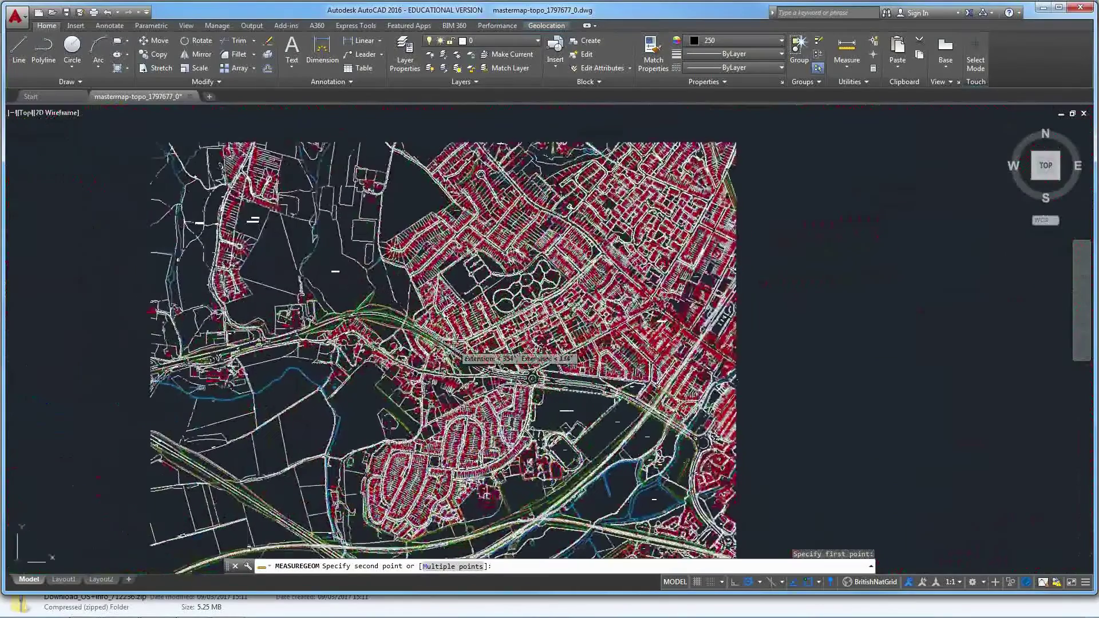
- Start a plot of the model and choose DWG To PDF.pc3 as the plotter
left_click(23, 21)
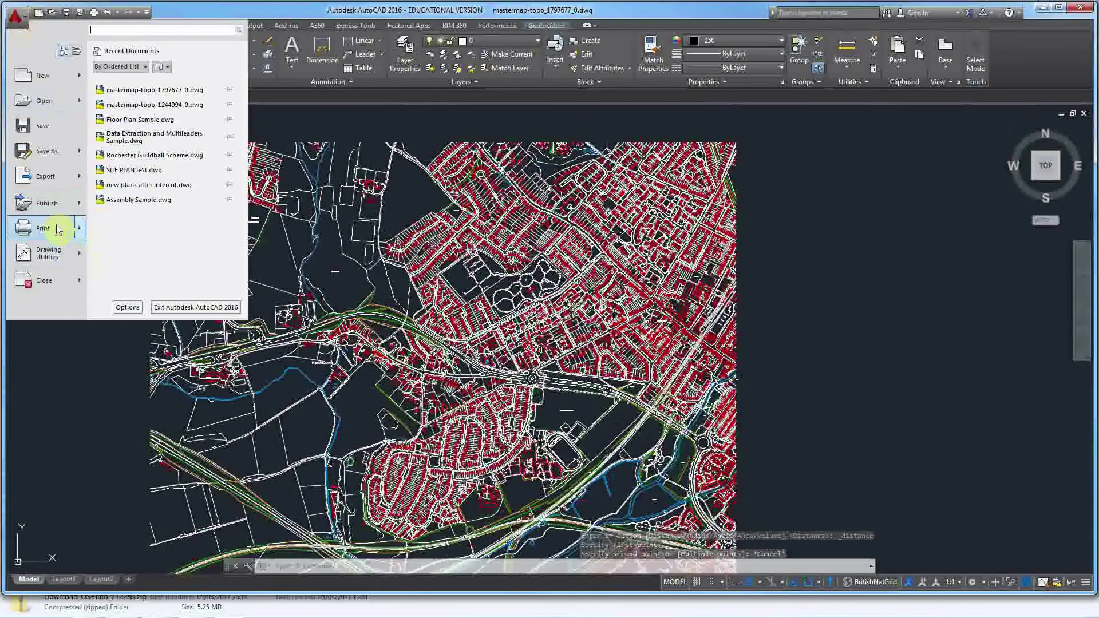
mouse_move(57, 229)
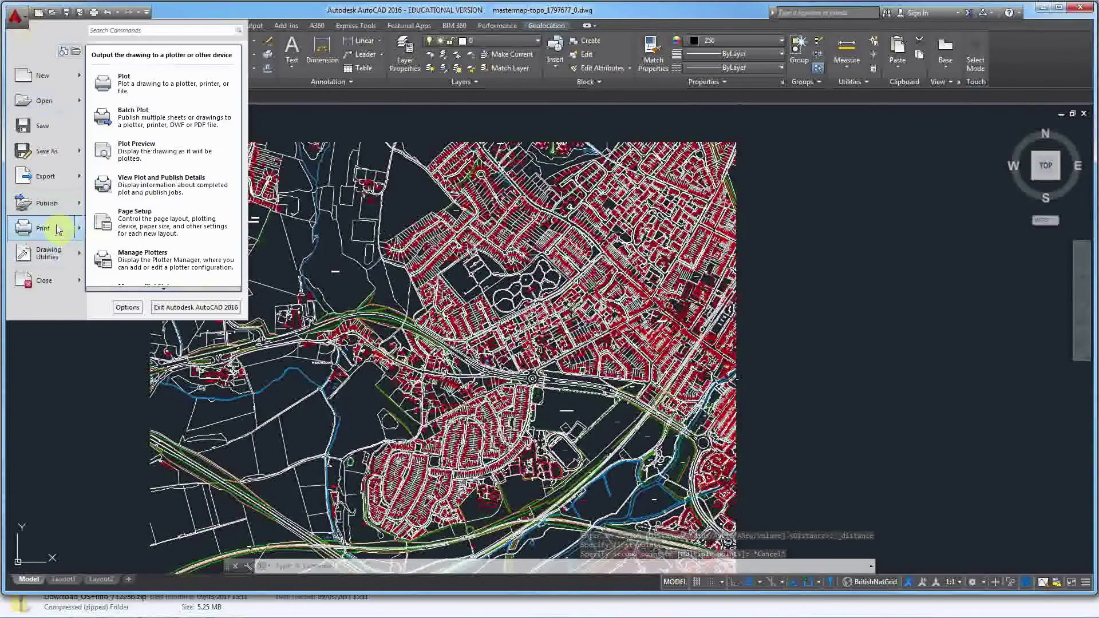
left_click(129, 85)
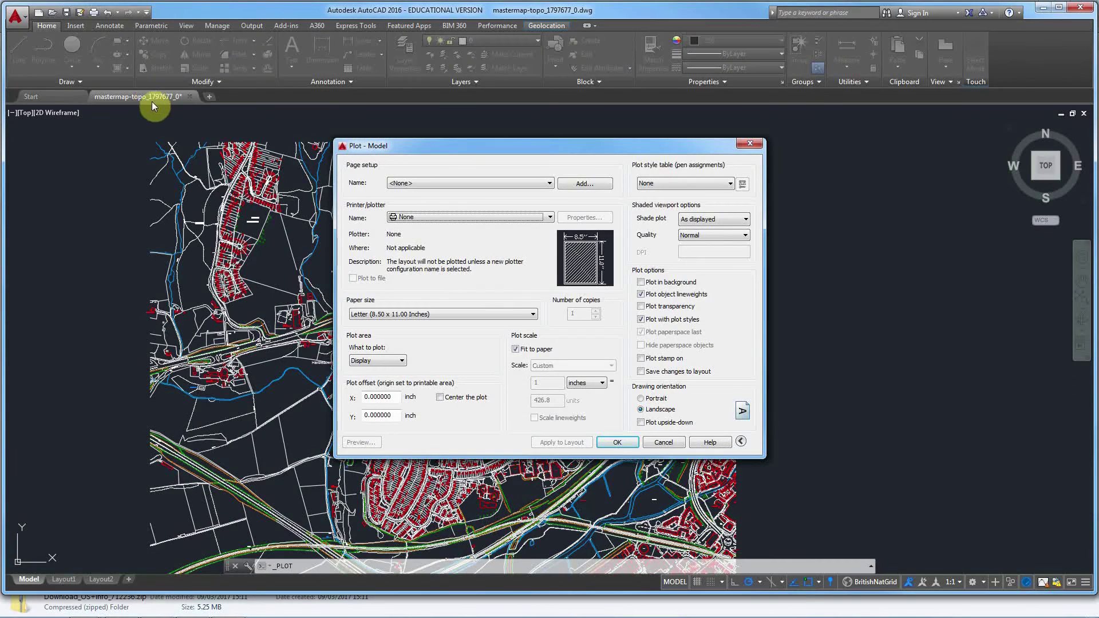
left_click(415, 220)
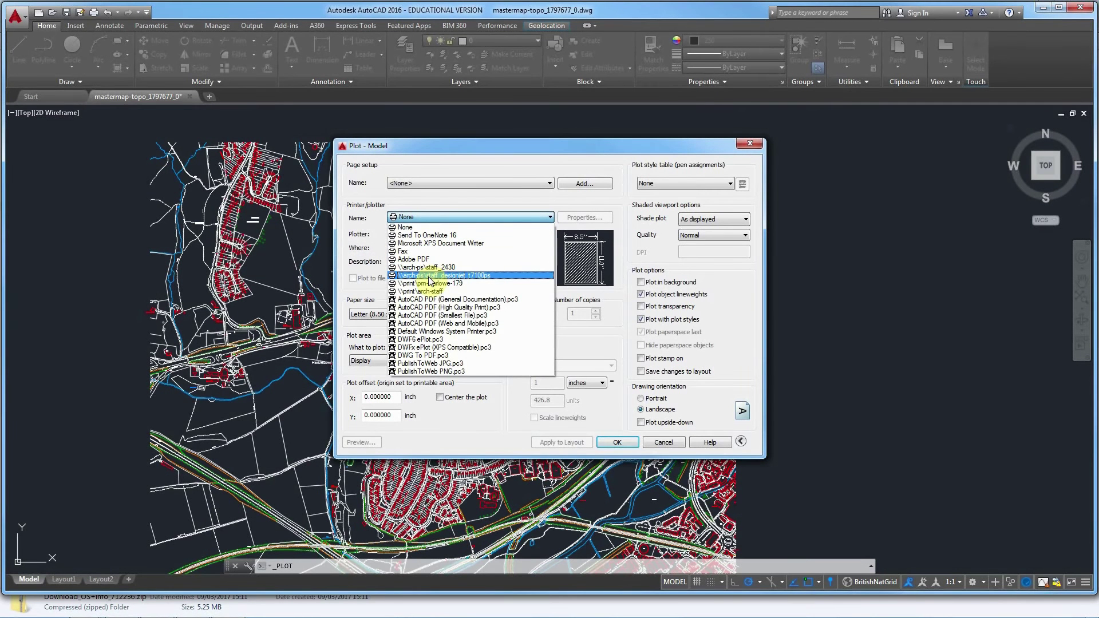
left_click(461, 356)
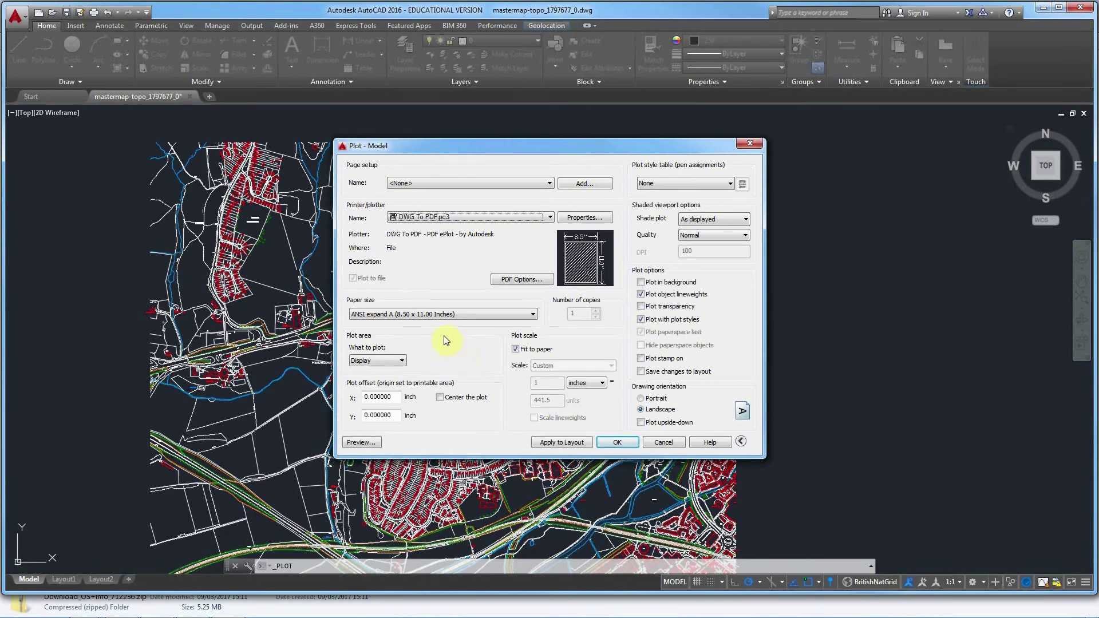
- Set the plot's paper size to ISO A0 (841.00 x 1189.00 MM)
left_click(428, 314)
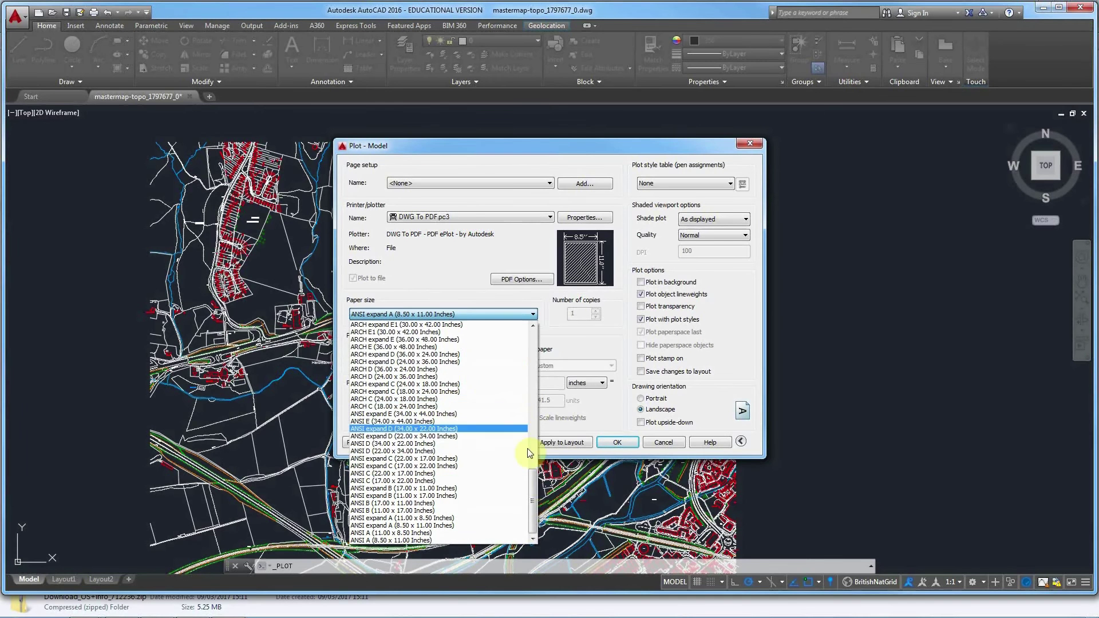
left_click_drag(534, 492, 535, 432)
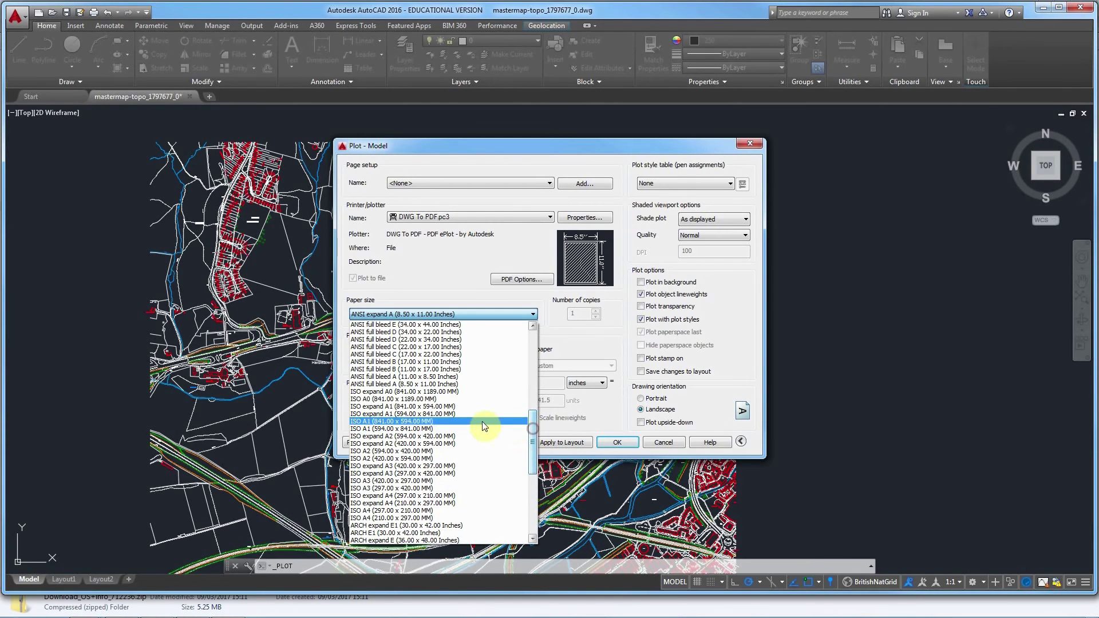
left_click(436, 399)
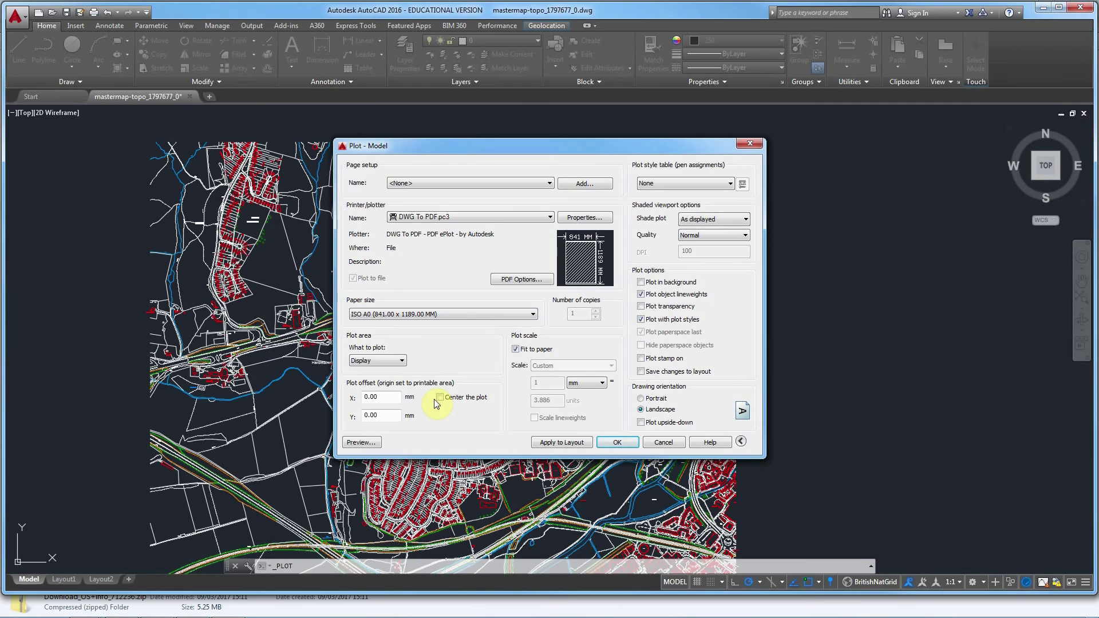
- Set the plot area to a window over the housing and open ground in the map's upper middle, and centre the plot
left_click(401, 360)
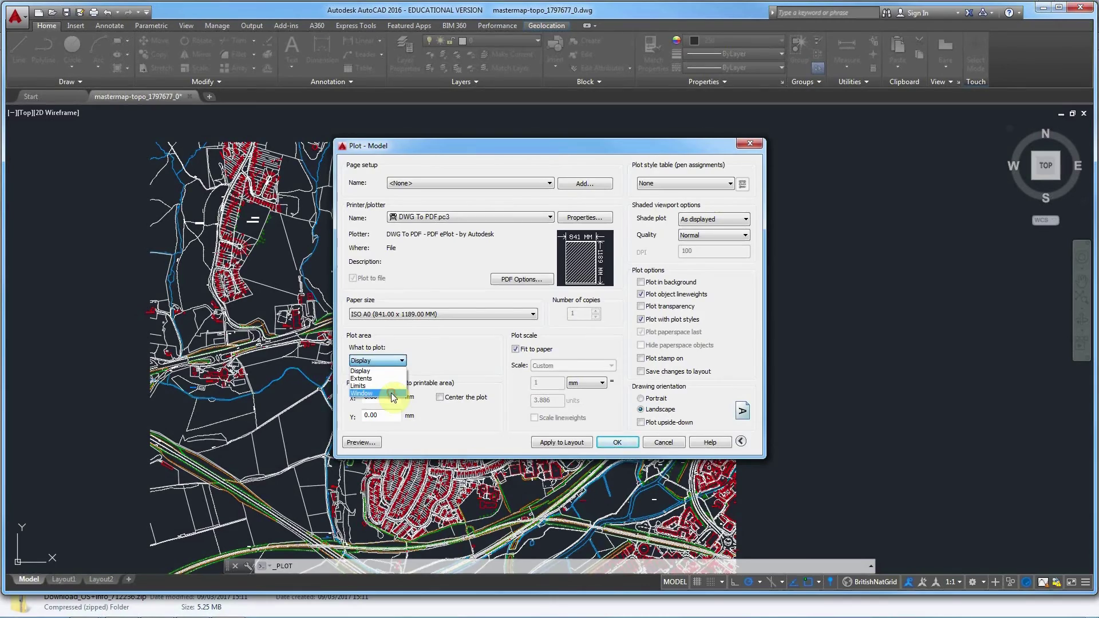
left_click(390, 392)
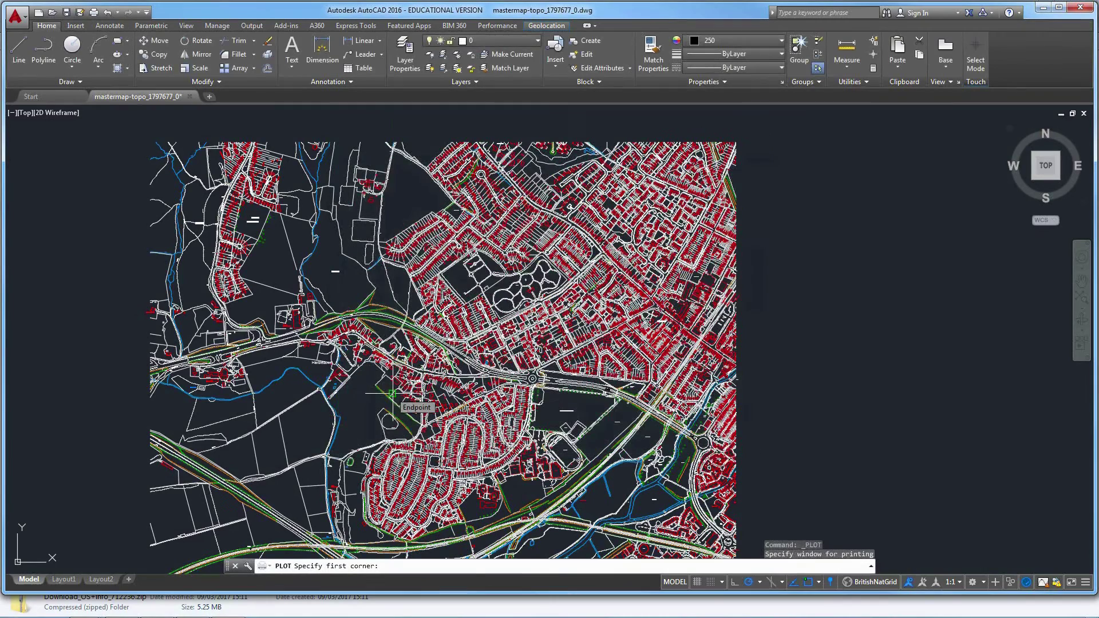
left_click(399, 204)
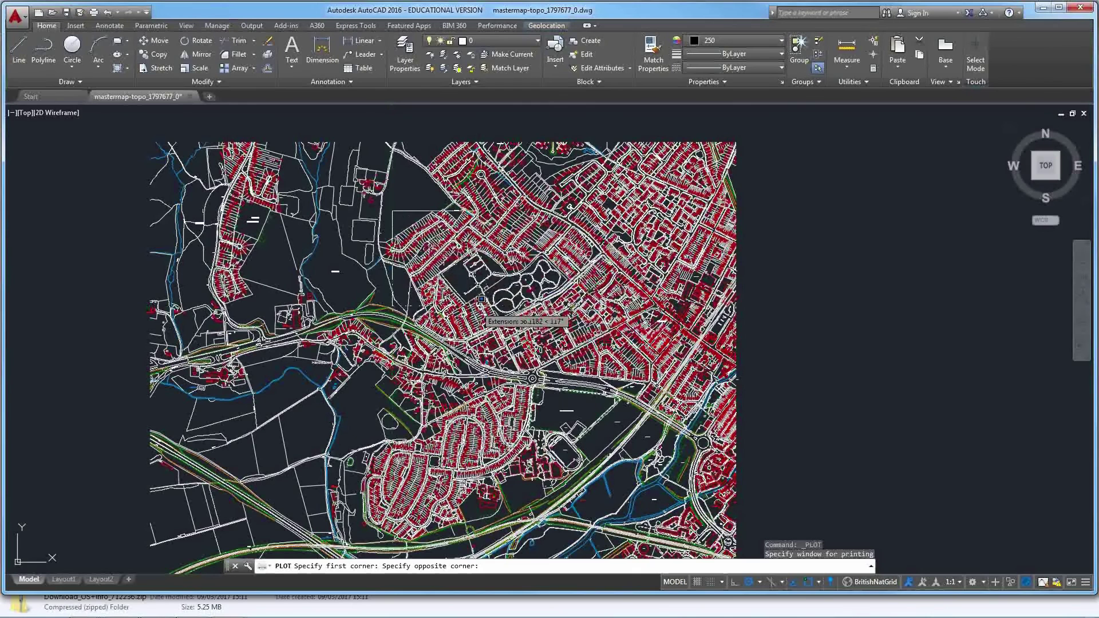
left_click(526, 326)
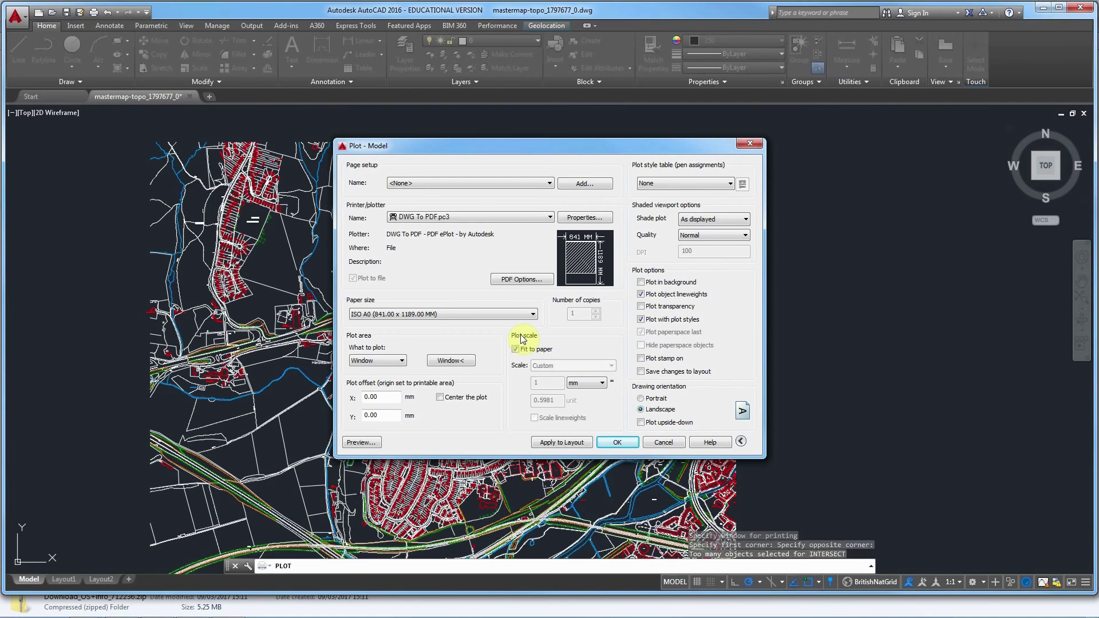
left_click(440, 397)
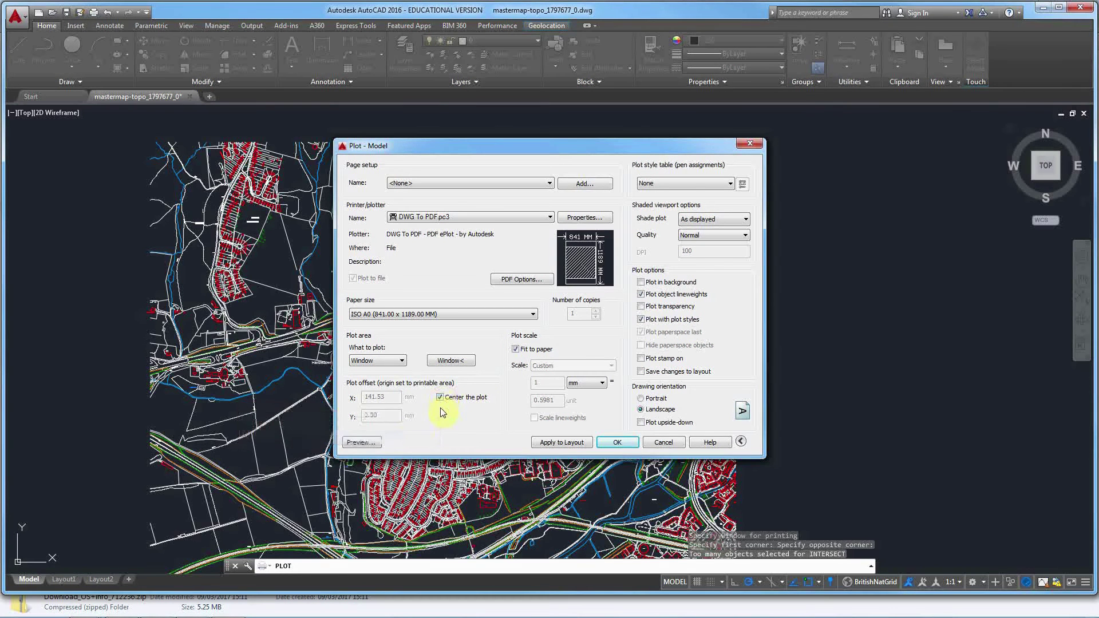
- Turn off fit to paper, set a custom plot scale of 1 mm to 0.1 unit and apply it to the layout
left_click(515, 349)
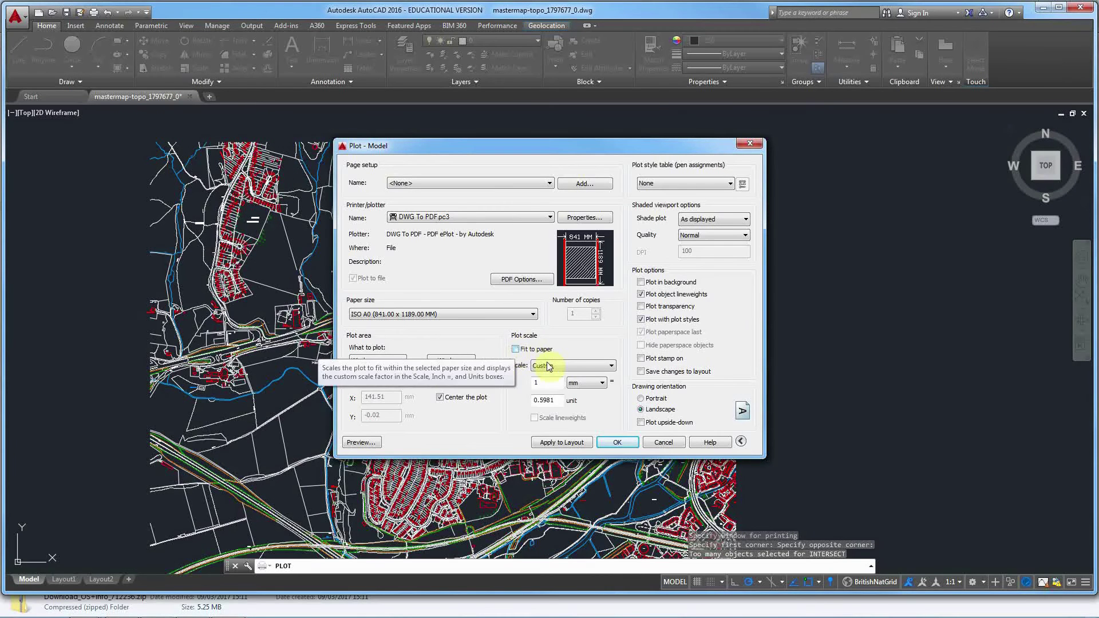
left_click(602, 383)
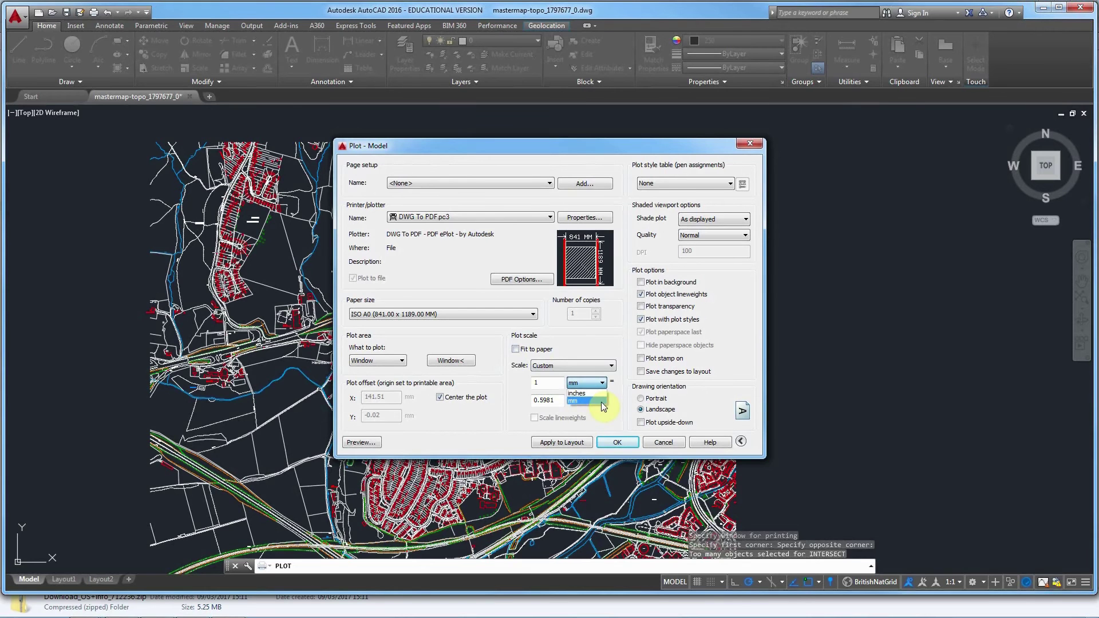
left_click(602, 400)
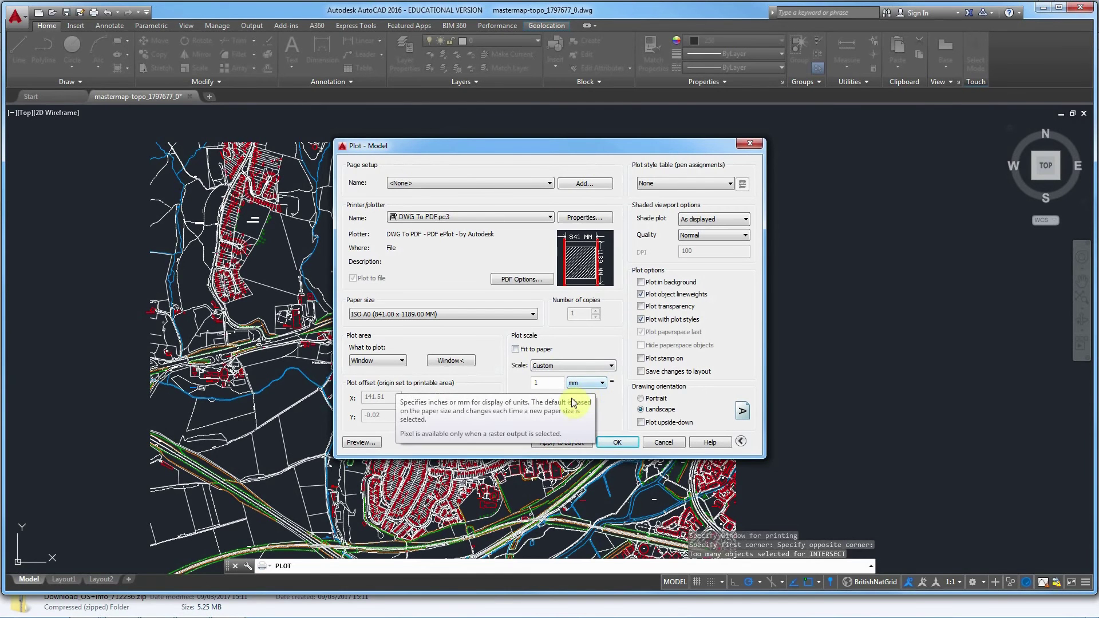
key("Tab")
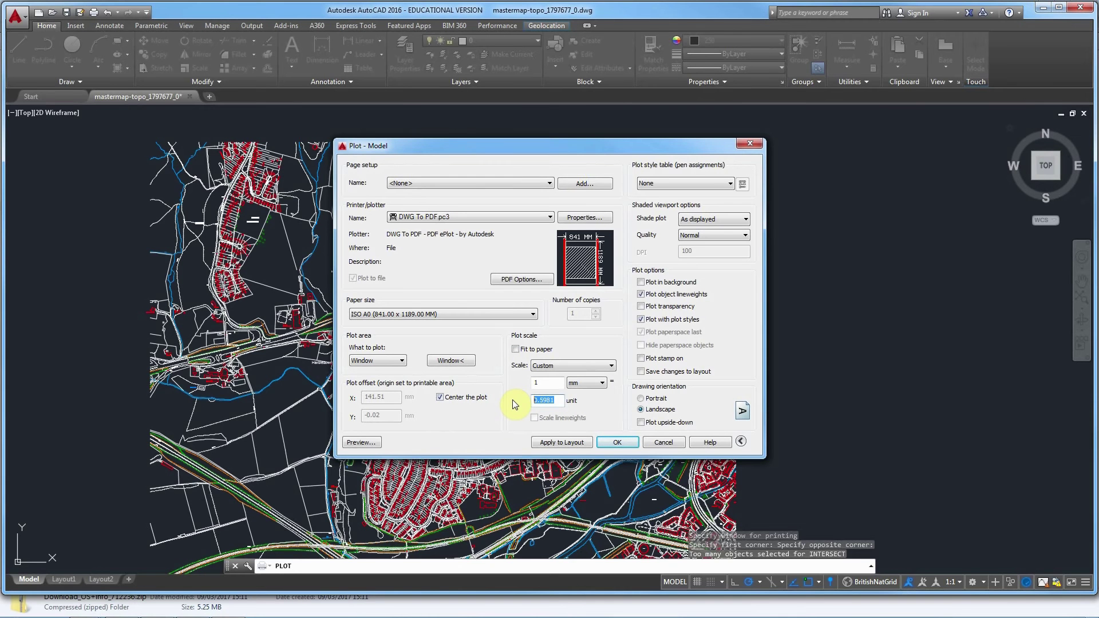
type("1")
left_click(547, 441)
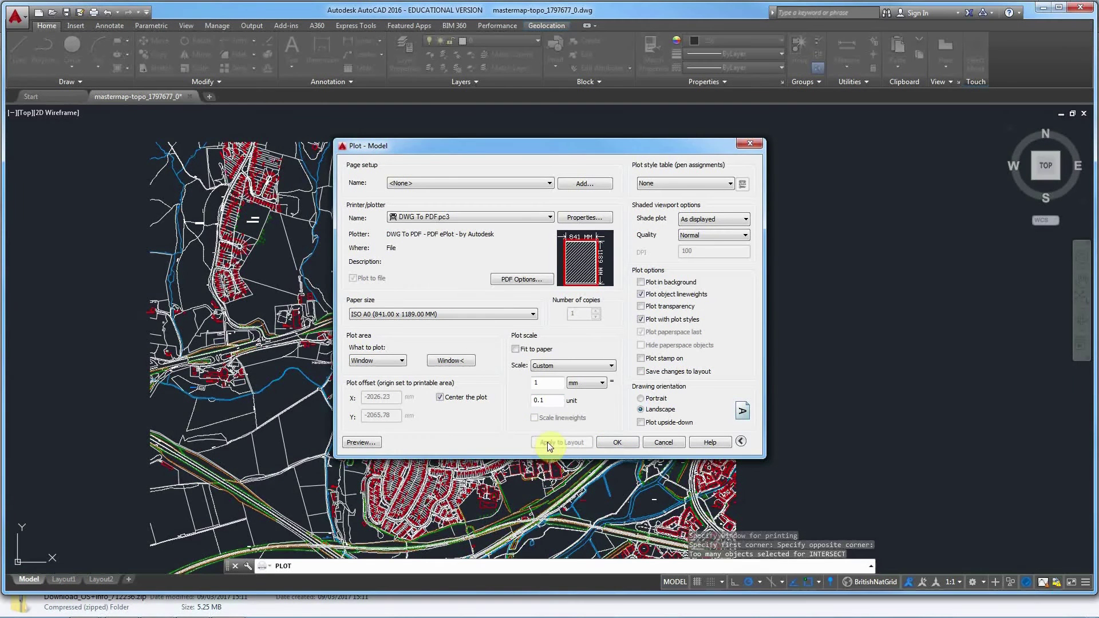
- Preview the plot of the windowed area despite the annotation scale difference, and return to the plot settings
left_click(372, 442)
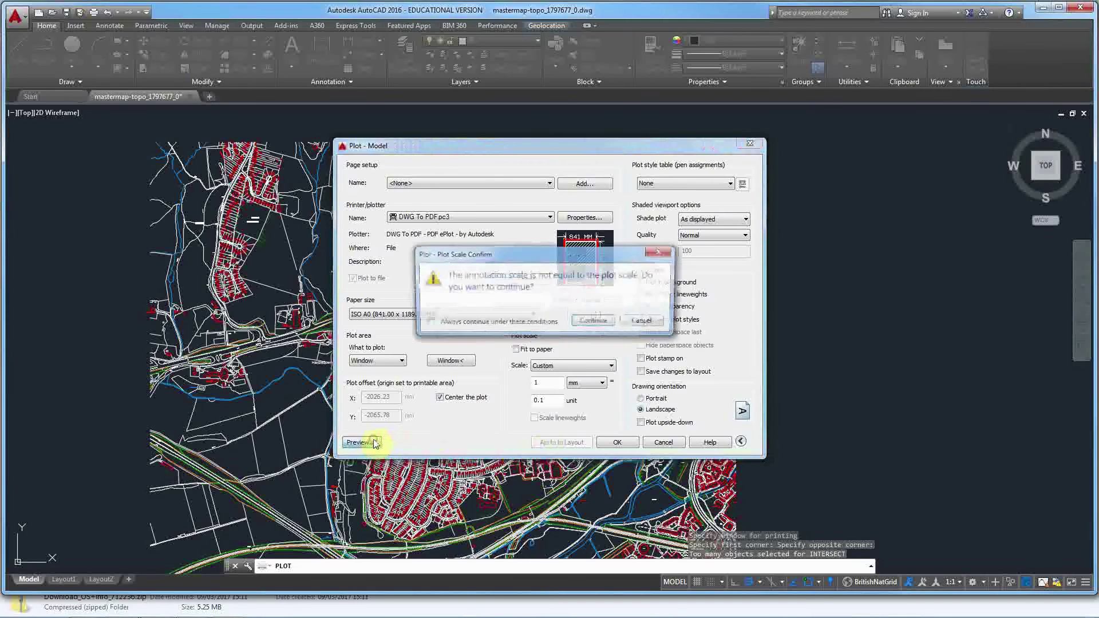
left_click(595, 321)
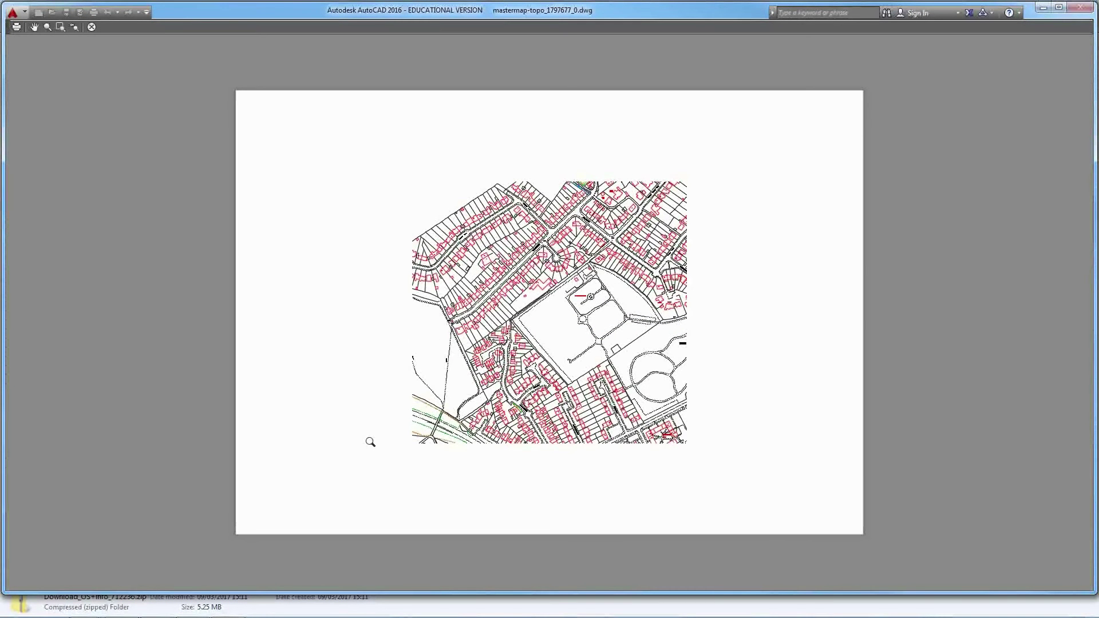
right_click(370, 441)
left_click(373, 448)
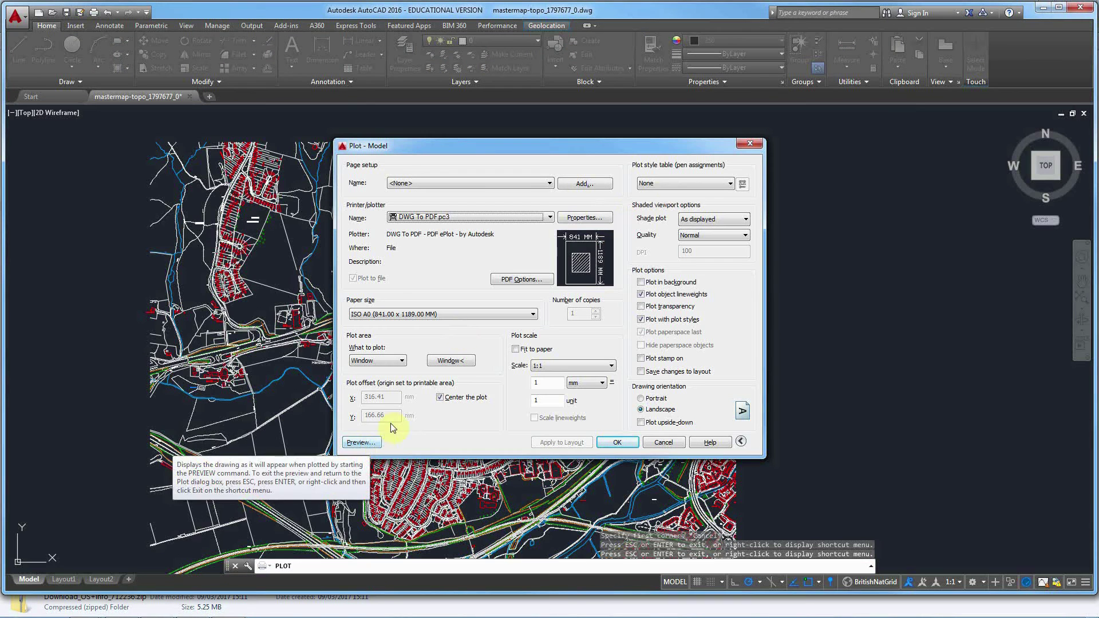
- Choose the Grayscale.ctb plot style table and assign it to all layouts
left_click(670, 184)
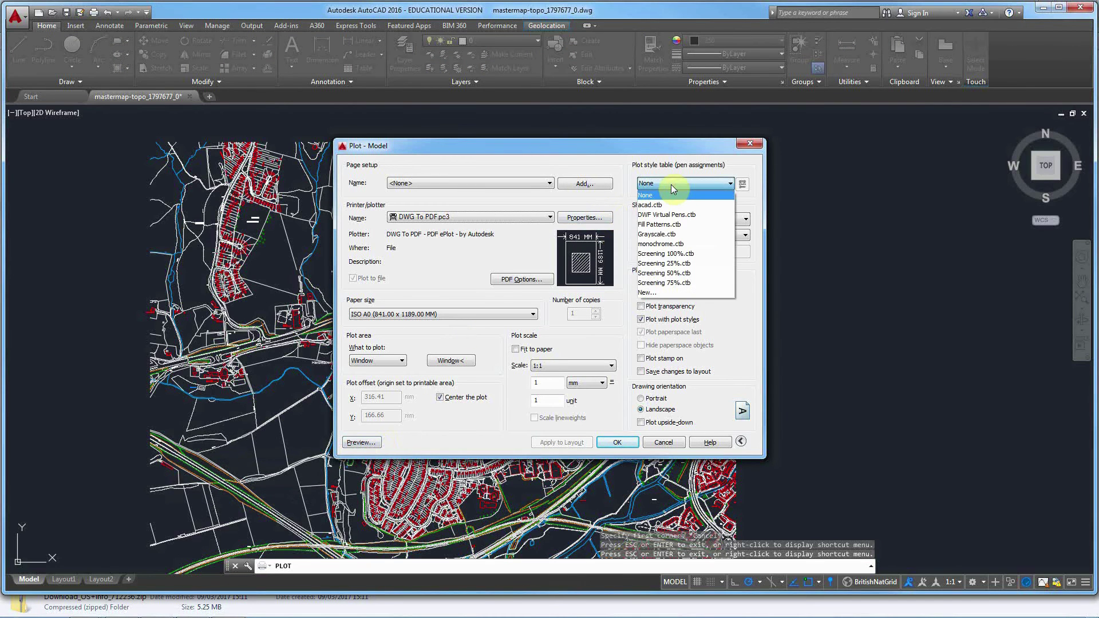
left_click(671, 235)
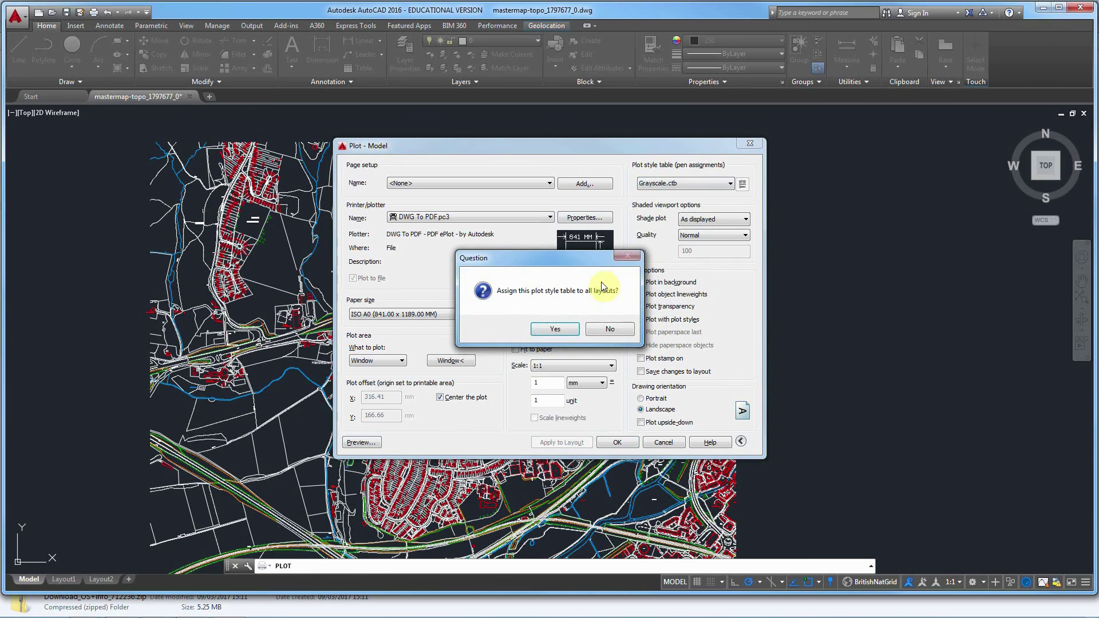
left_click(555, 328)
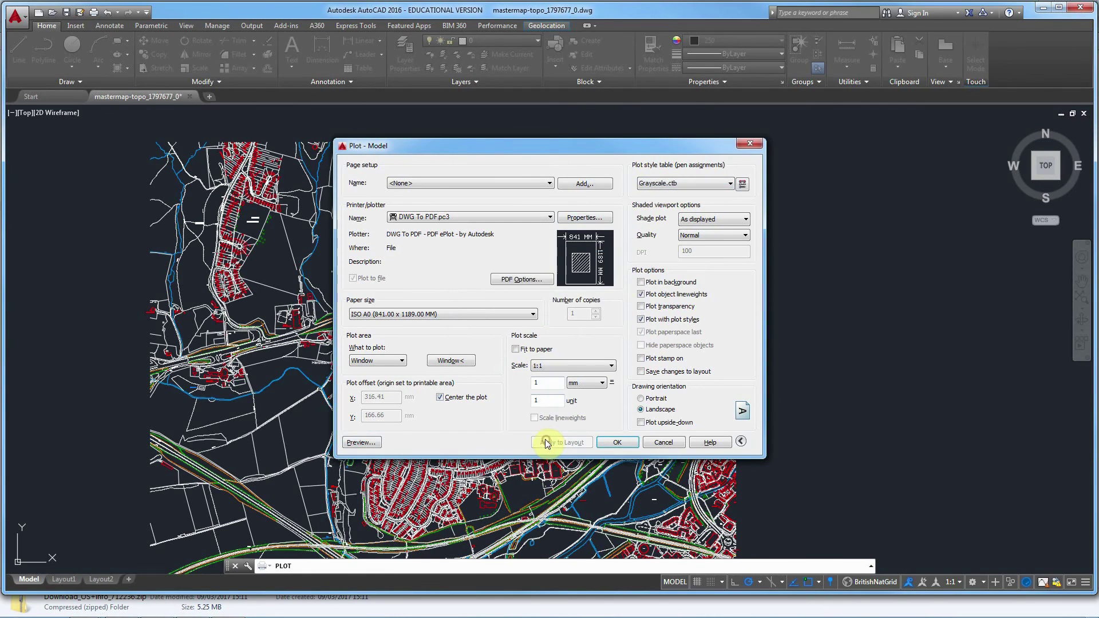
- Preview the plot with the grayscale style, close the preview and cancel the plot
left_click(361, 442)
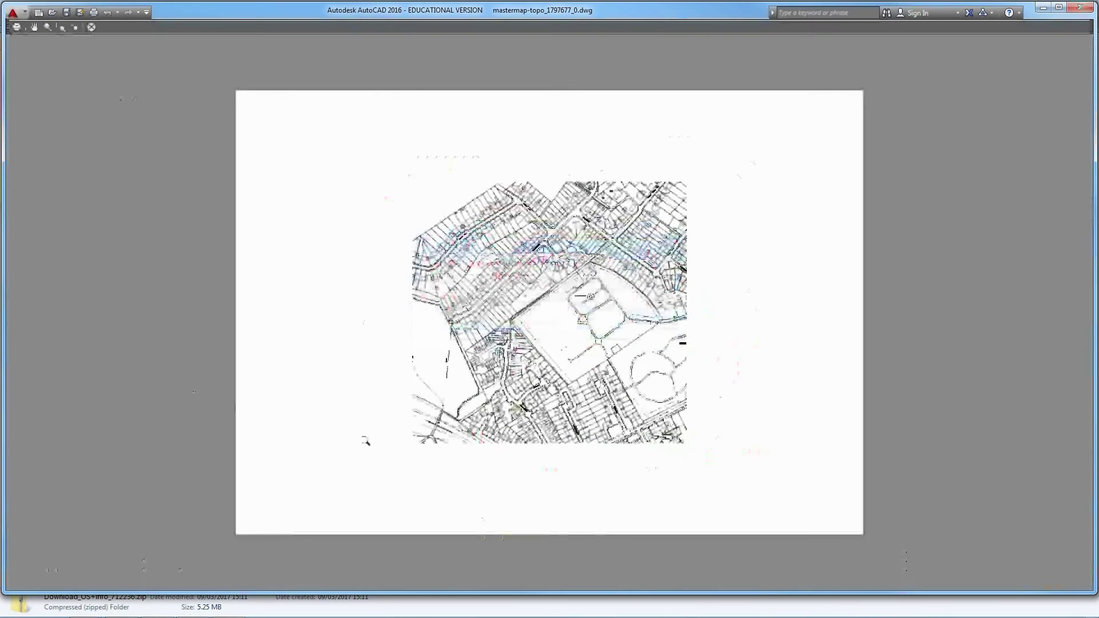
key("Escape")
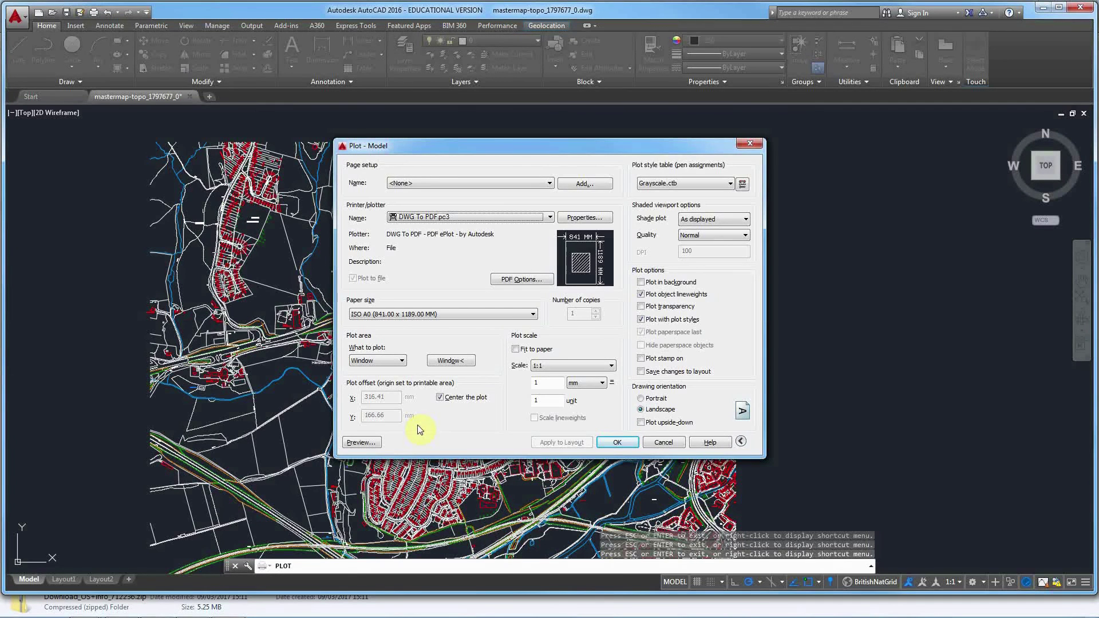
left_click(677, 444)
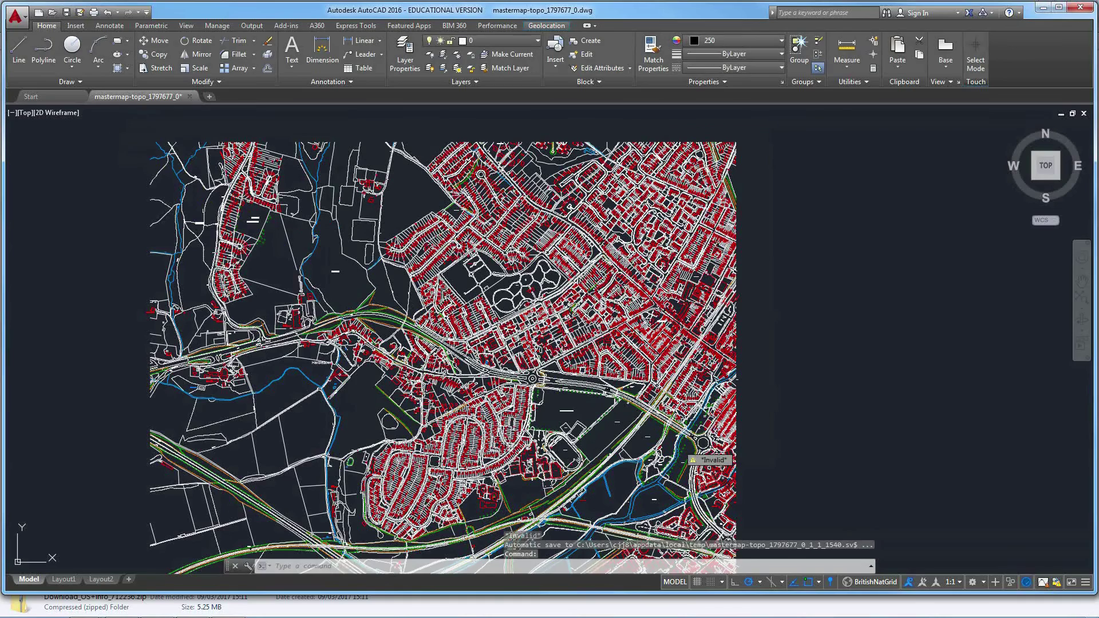
- Select the map linework with a window around it, set its colour to black (0,0,0) and clear the selection
left_click(138, 137)
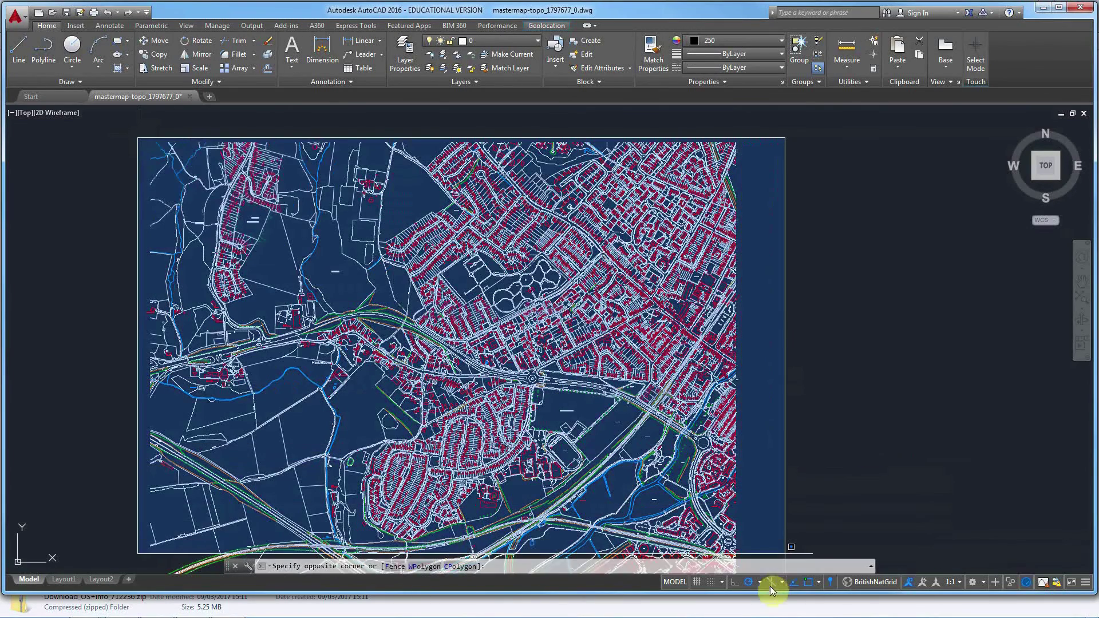
left_click(762, 550)
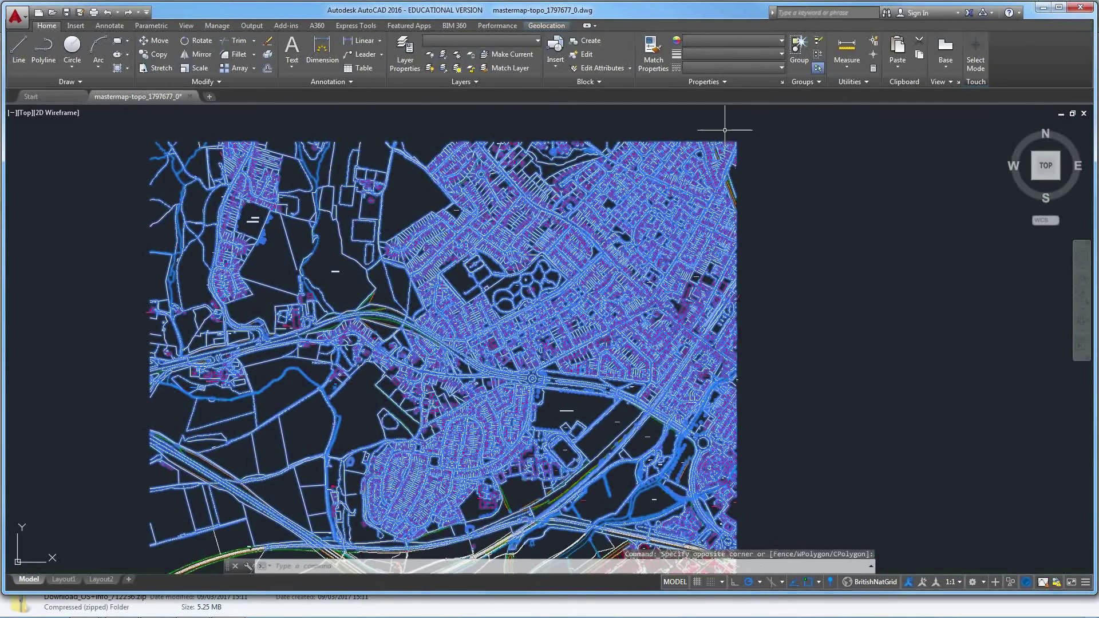
left_click(721, 43)
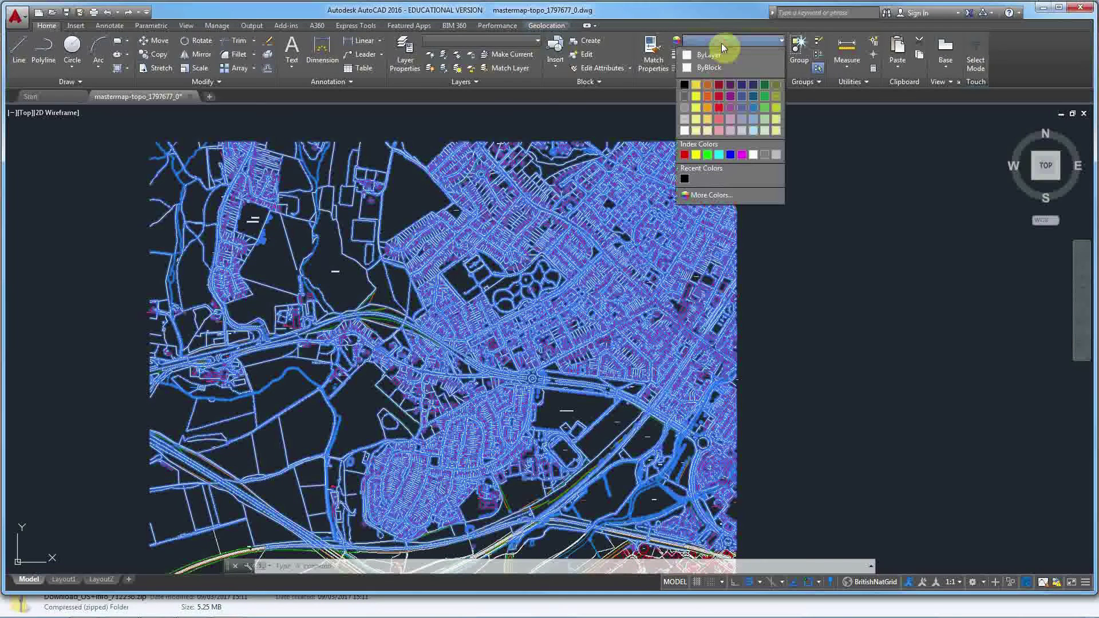
left_click(684, 83)
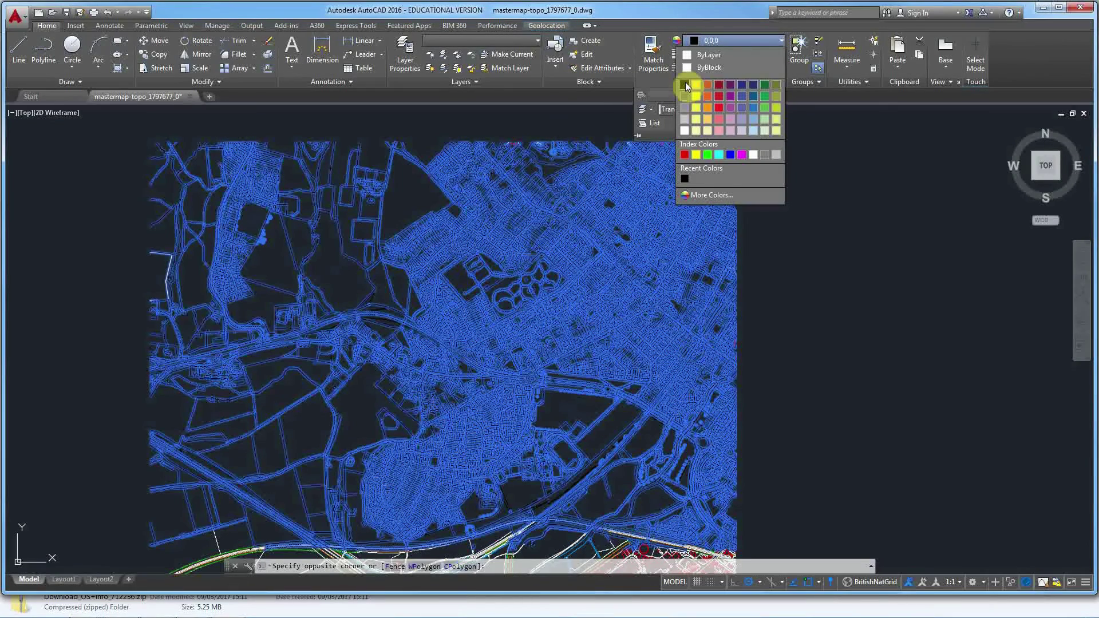
key("Escape")
key("Escape")
key("Escape")
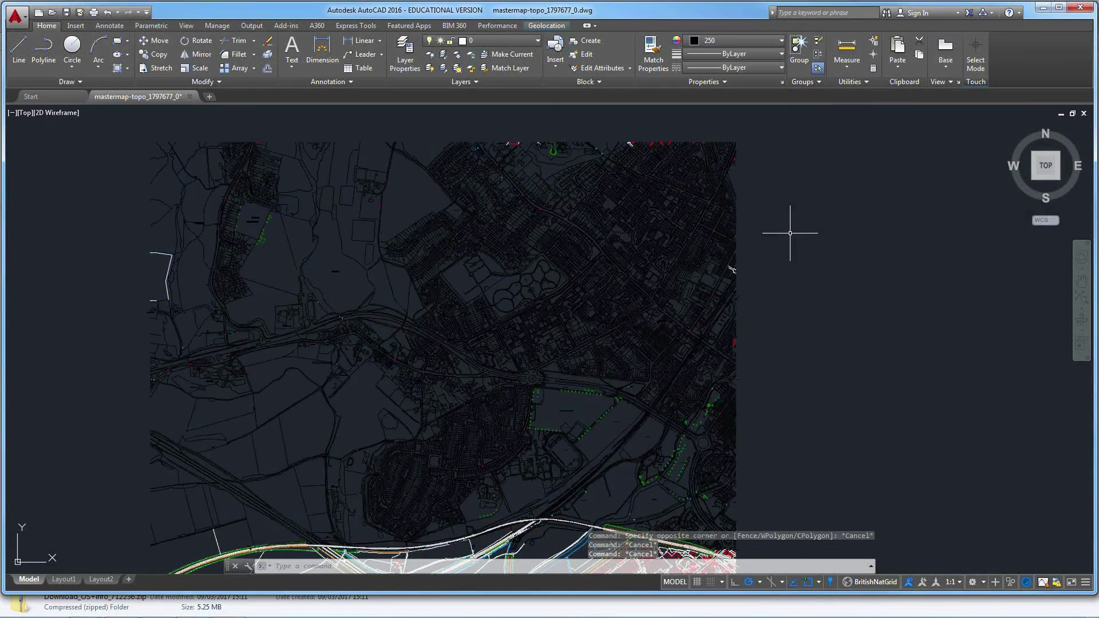
- Start a new plot of the model and preview the black linework, returning to the plot settings
key("ctrl+p")
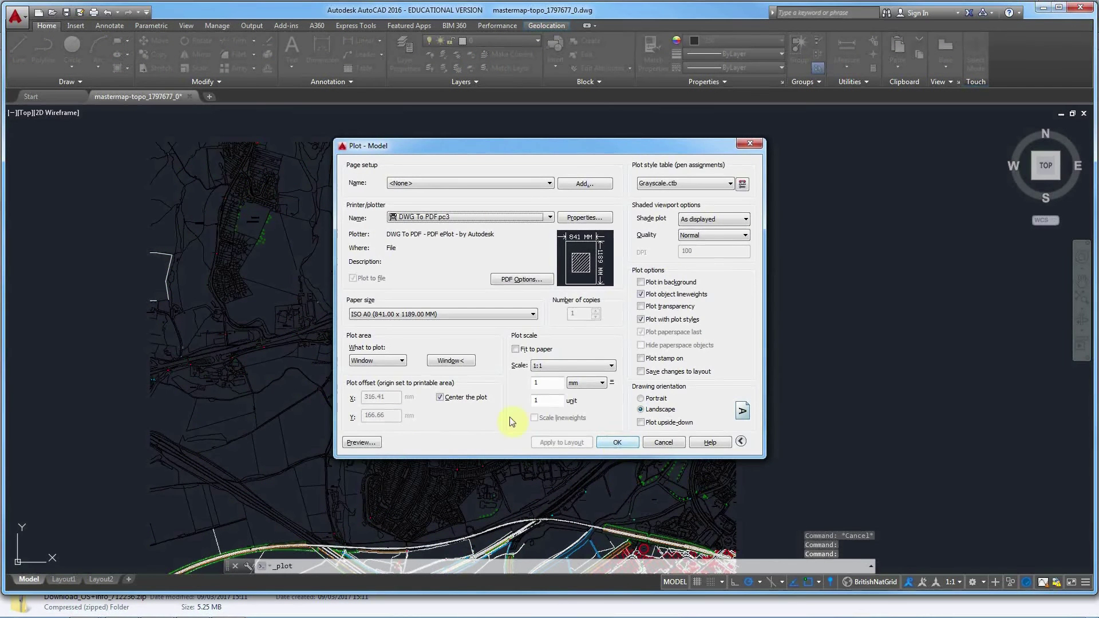
left_click(358, 442)
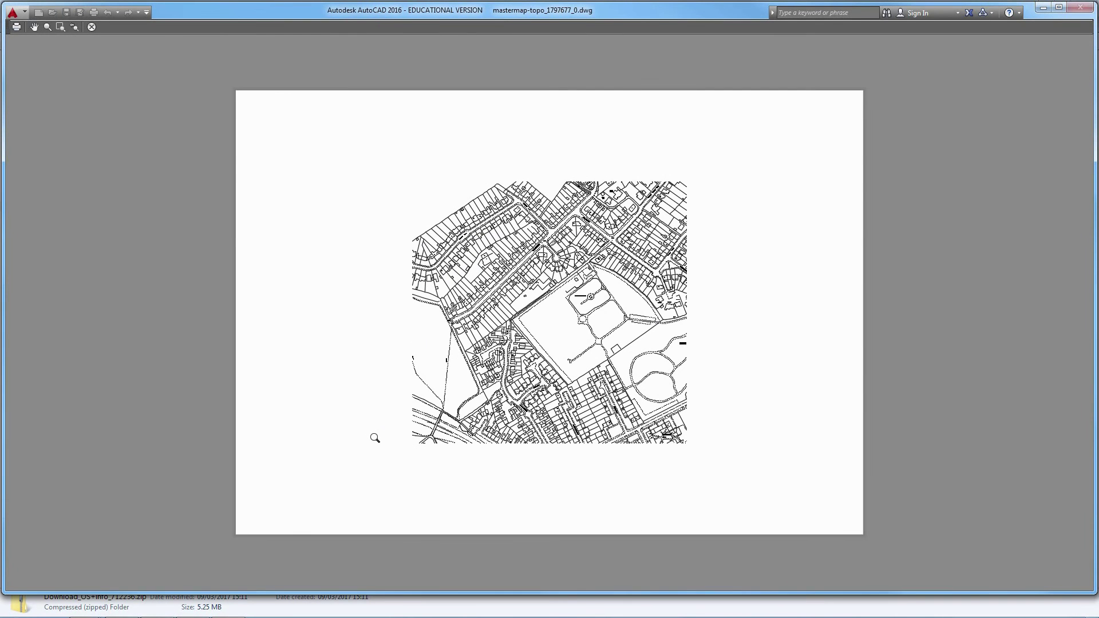
key("Escape")
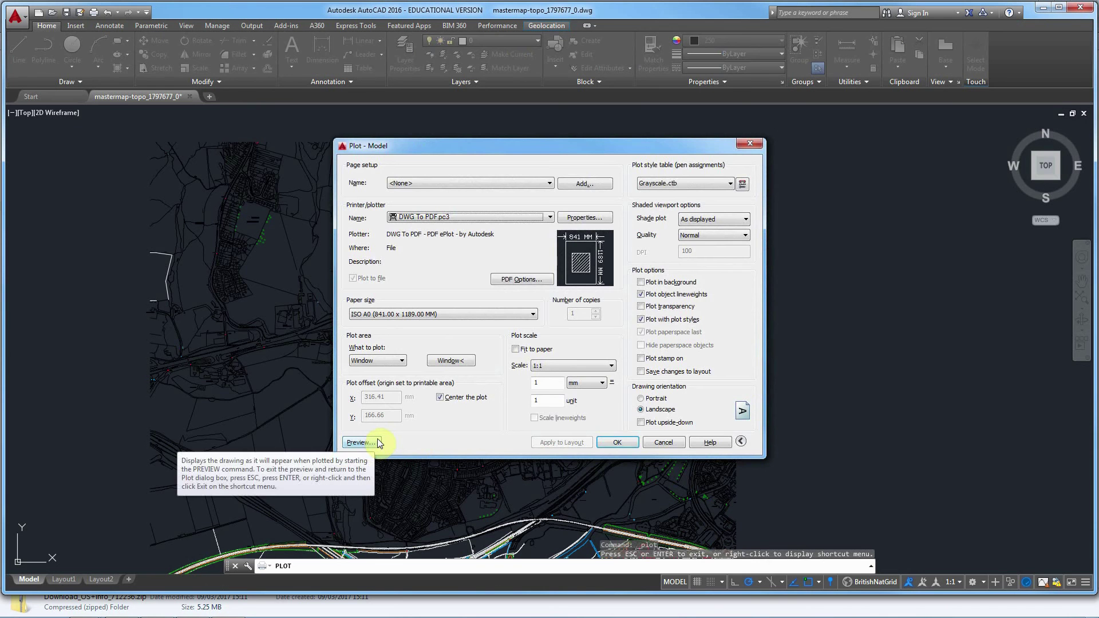
- Plot the map to the Desktop as mastermap-topo_1797677_0-Model.pdf
left_click(617, 442)
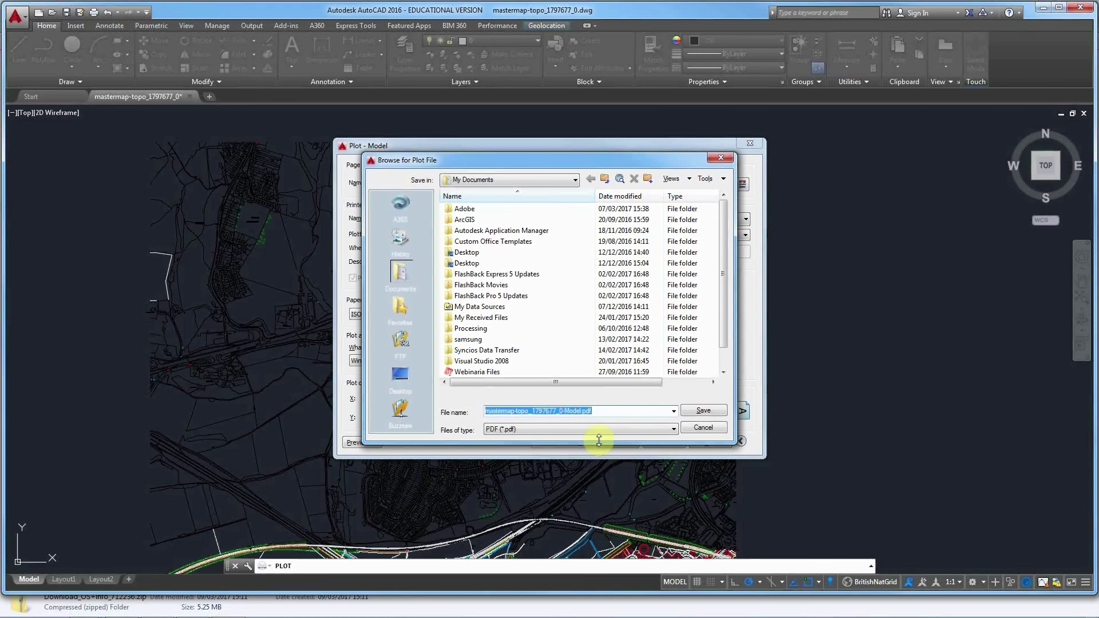
left_click(403, 376)
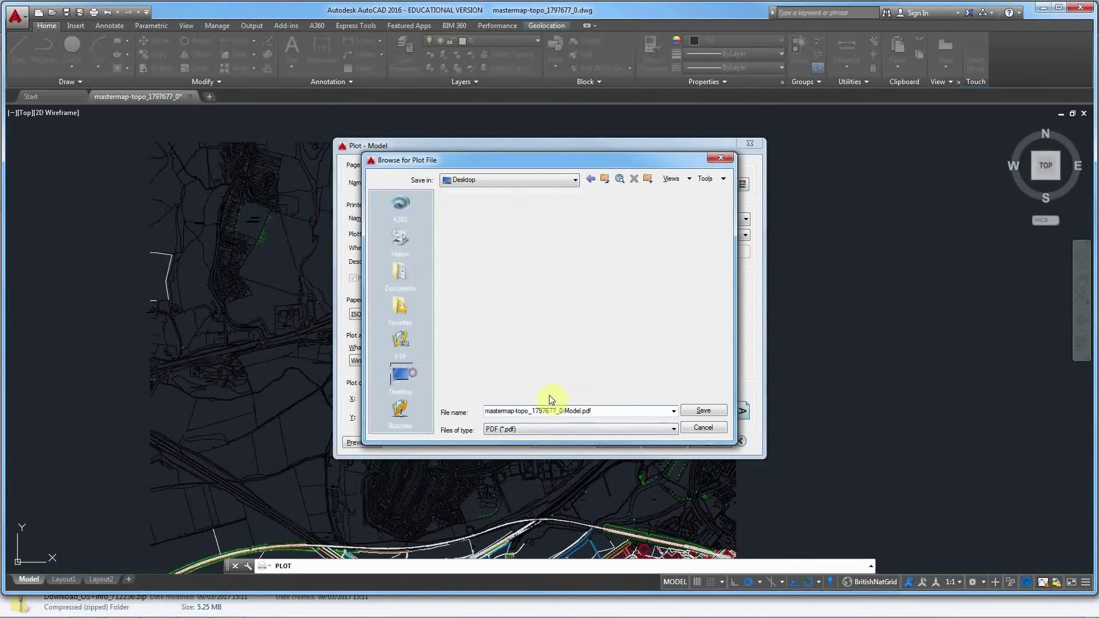
left_click(696, 410)
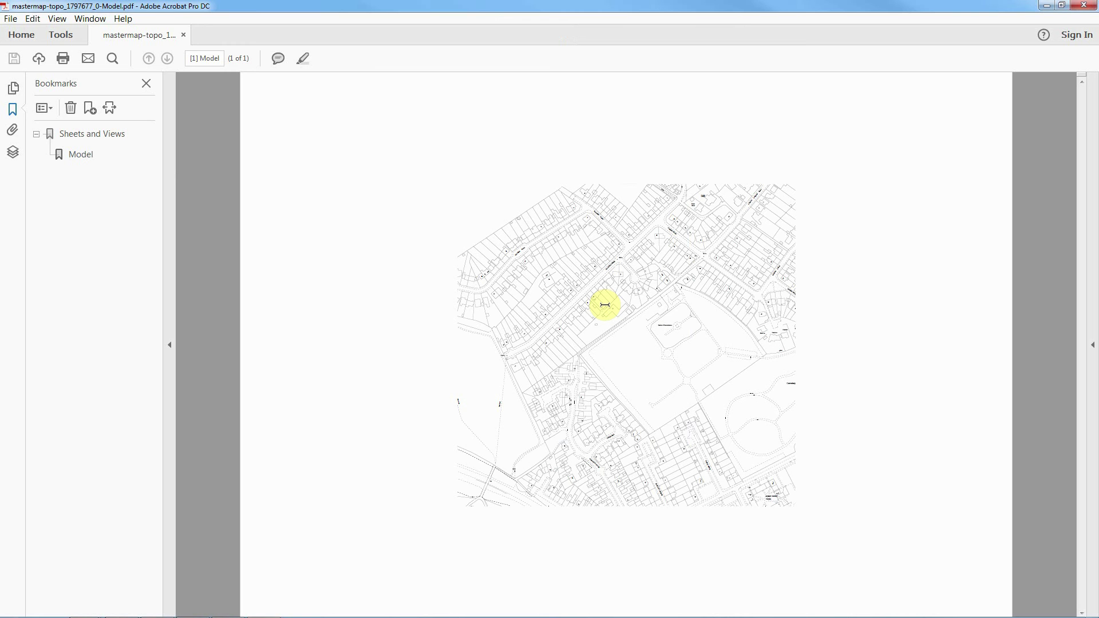